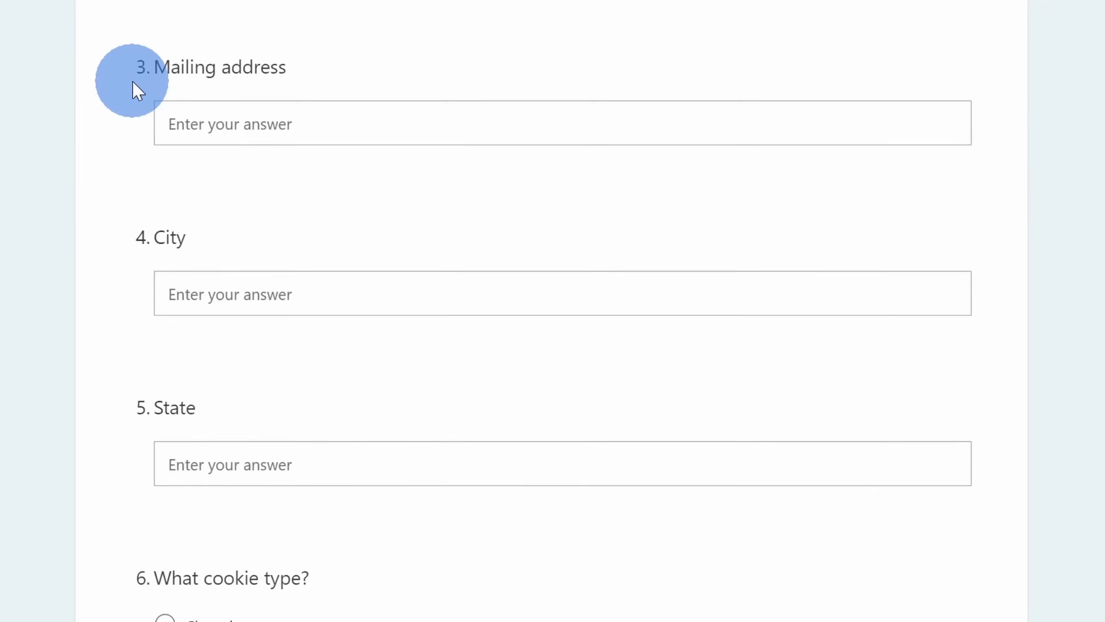
- Look through the online order form's questions, from the mailing address to the cookie type and quantity
scroll(132, 85, "down", 5)
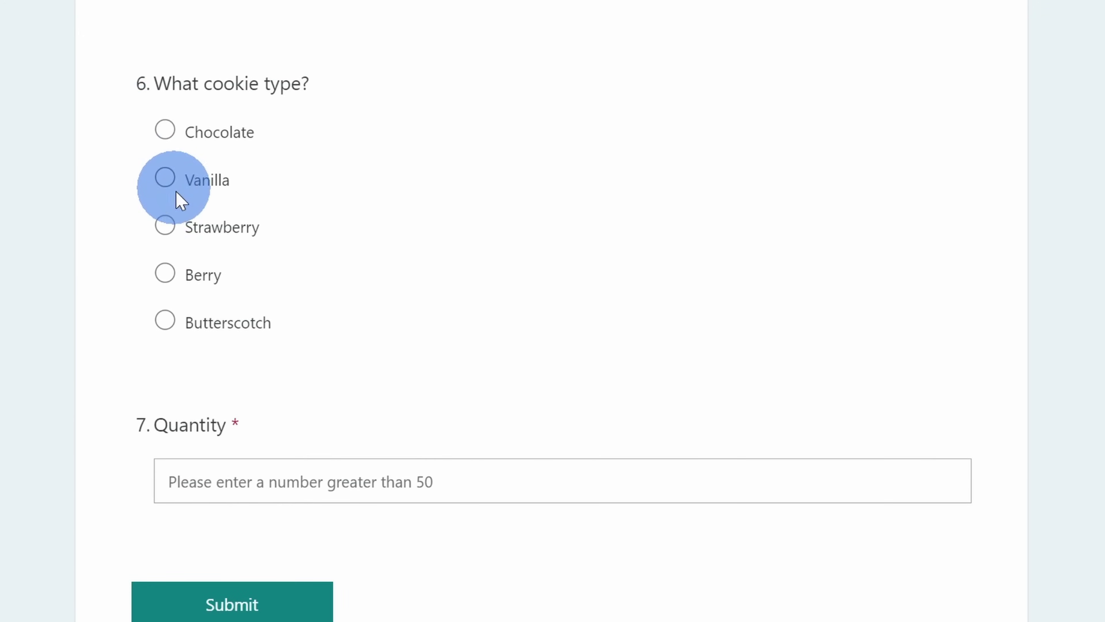
scroll(614, 386, "up", 10)
scroll(643, 415, "up", 2)
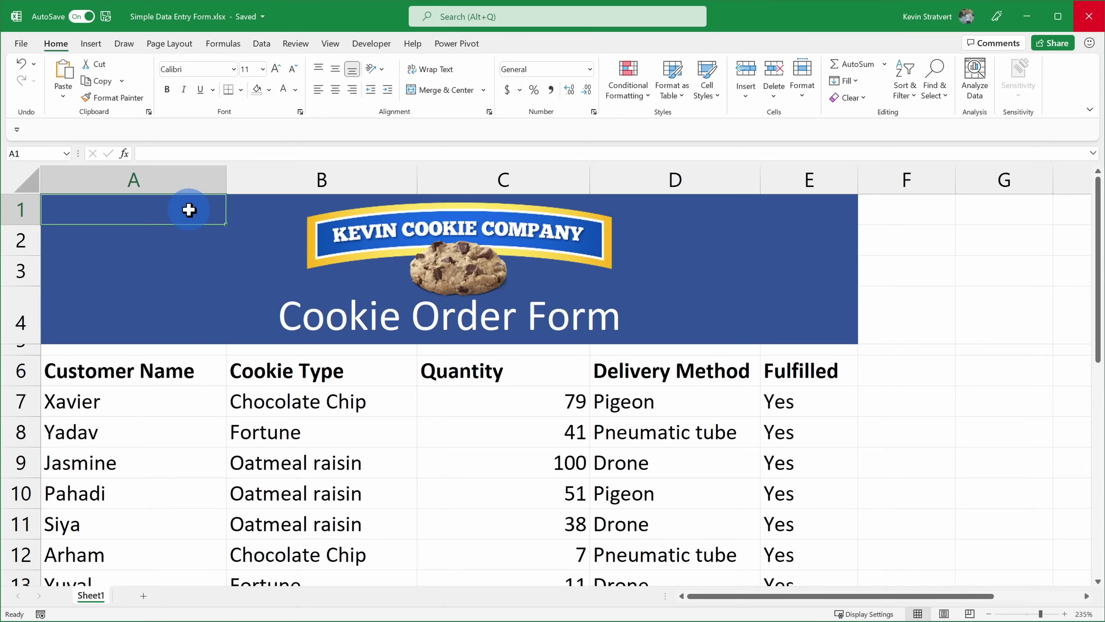
- Examine the Cookie Order Form sheet: its title, the column headers in row 6, the order data and the first empty row
left_click(367, 321)
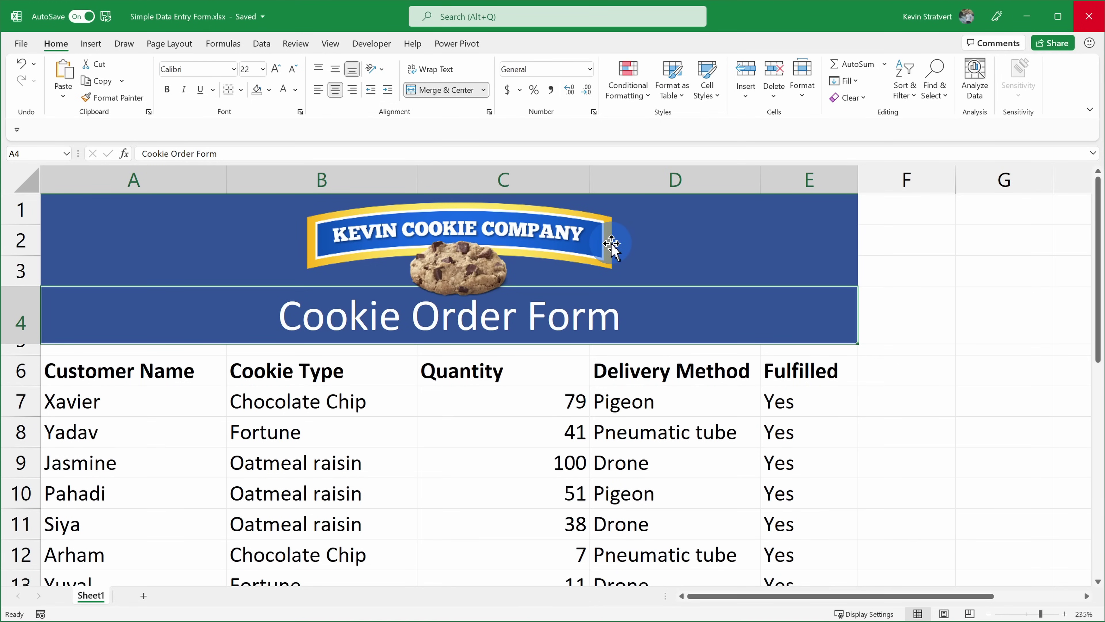
scroll(283, 371, "down", 2)
scroll(301, 372, "down", 5)
left_click(141, 437)
left_click_drag(141, 437, 793, 430)
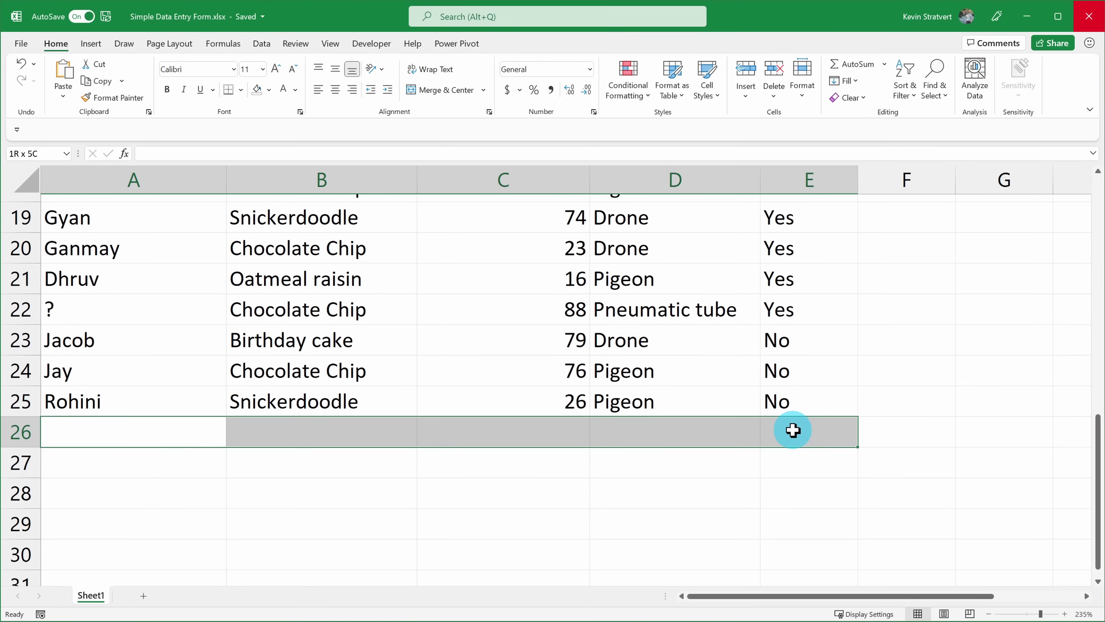
scroll(779, 427, "up", 6)
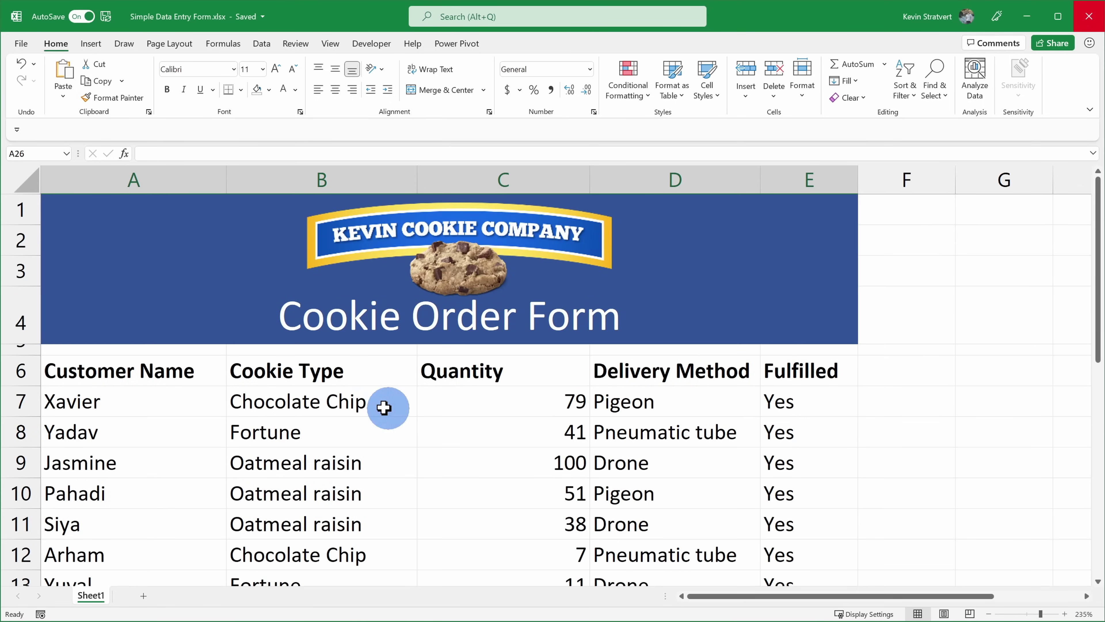
left_click_drag(167, 368, 795, 365)
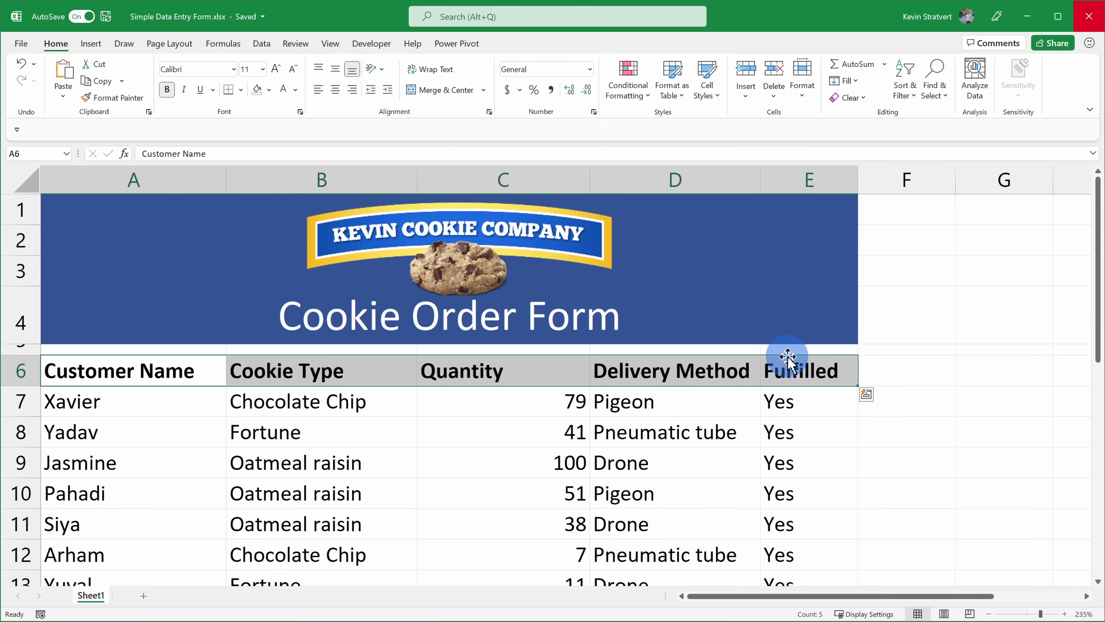
left_click(698, 394)
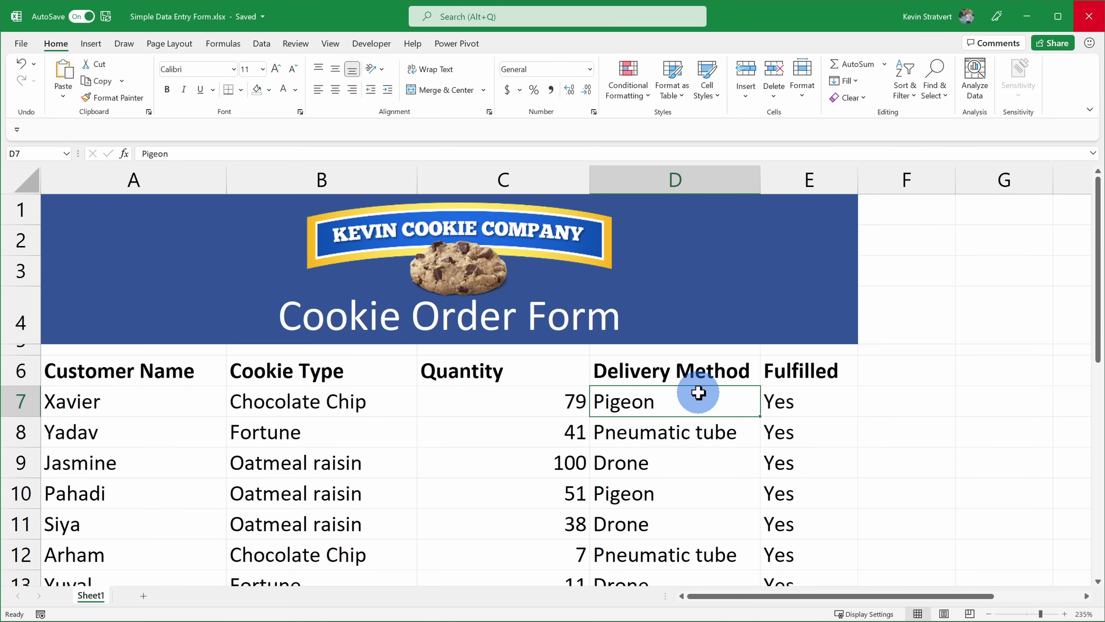
left_click_drag(217, 371, 823, 540)
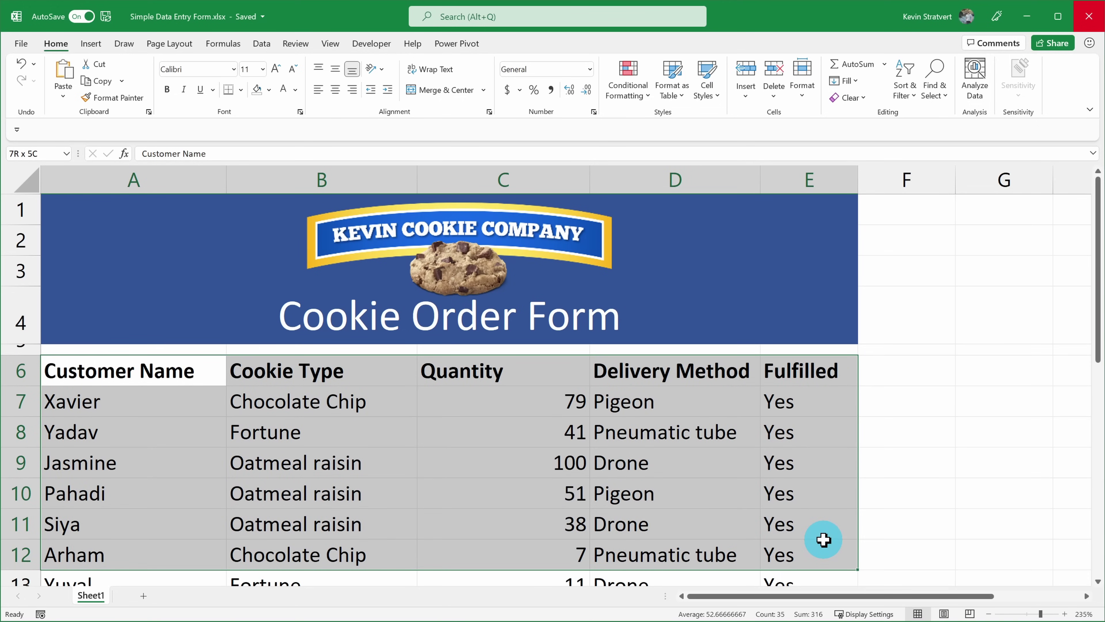
- Find the Form command by searching for "form", view the order table's data entry form with it, and close the form
left_click(691, 371)
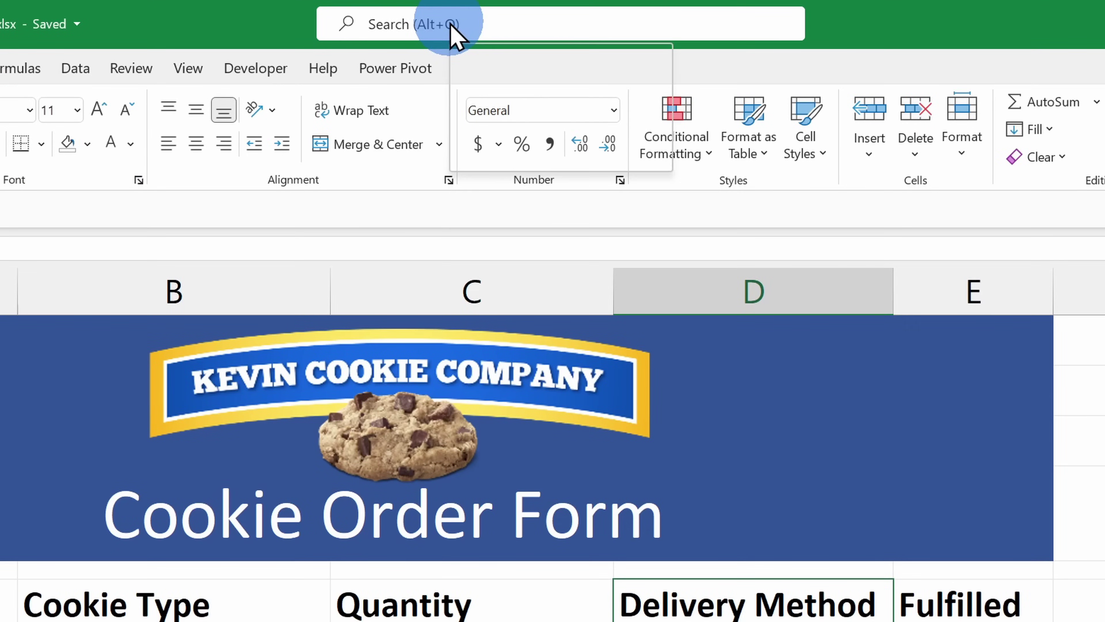
left_click(451, 26)
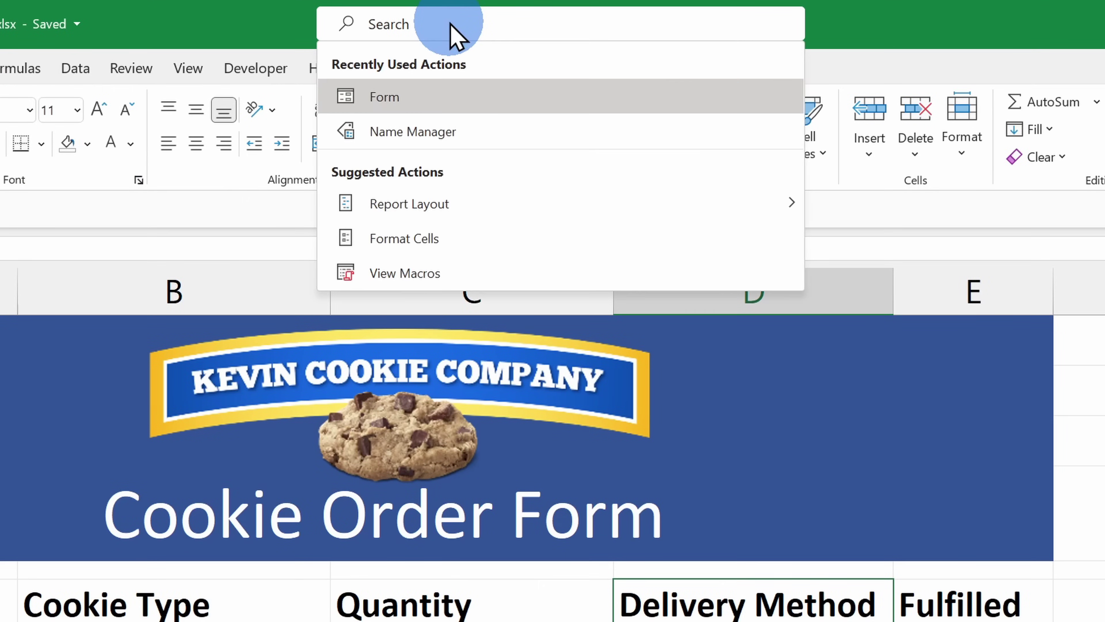
type("form")
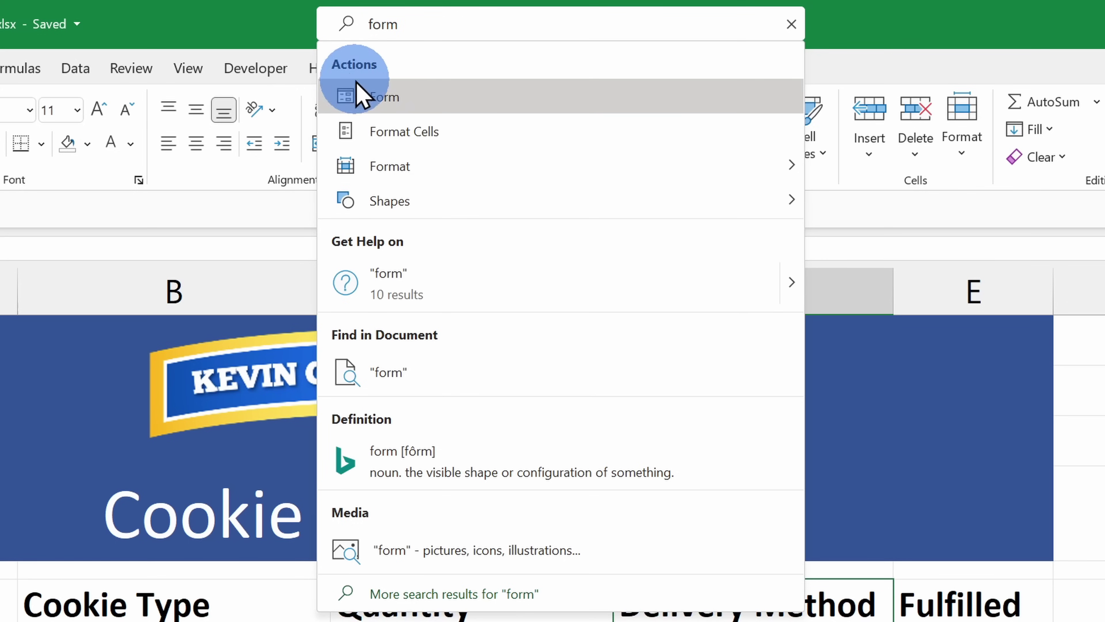
left_click(393, 98)
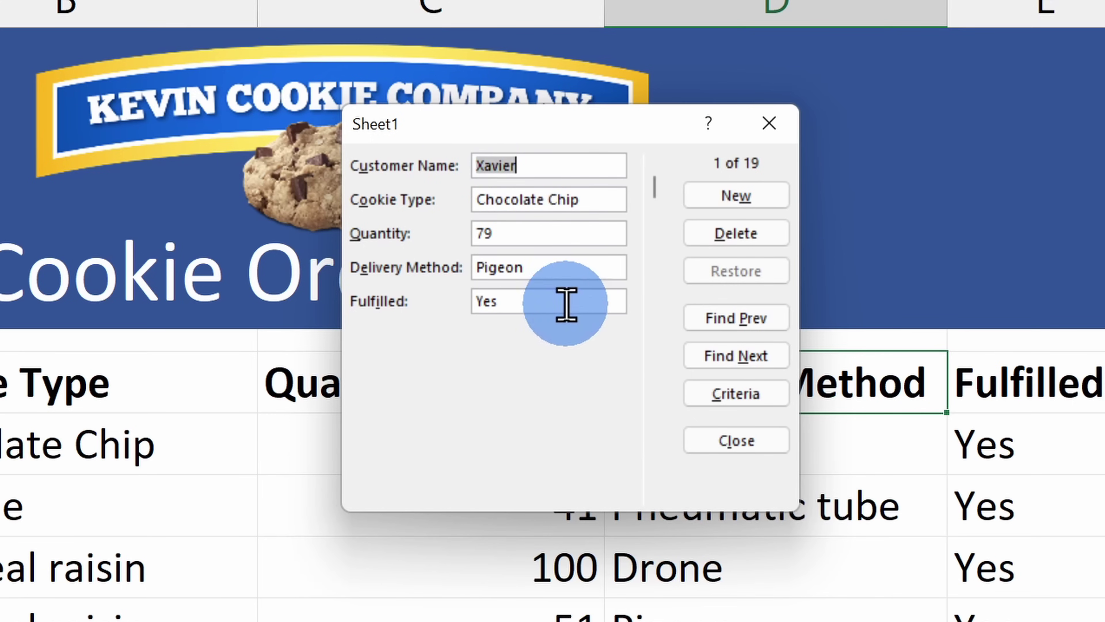
left_click(777, 123)
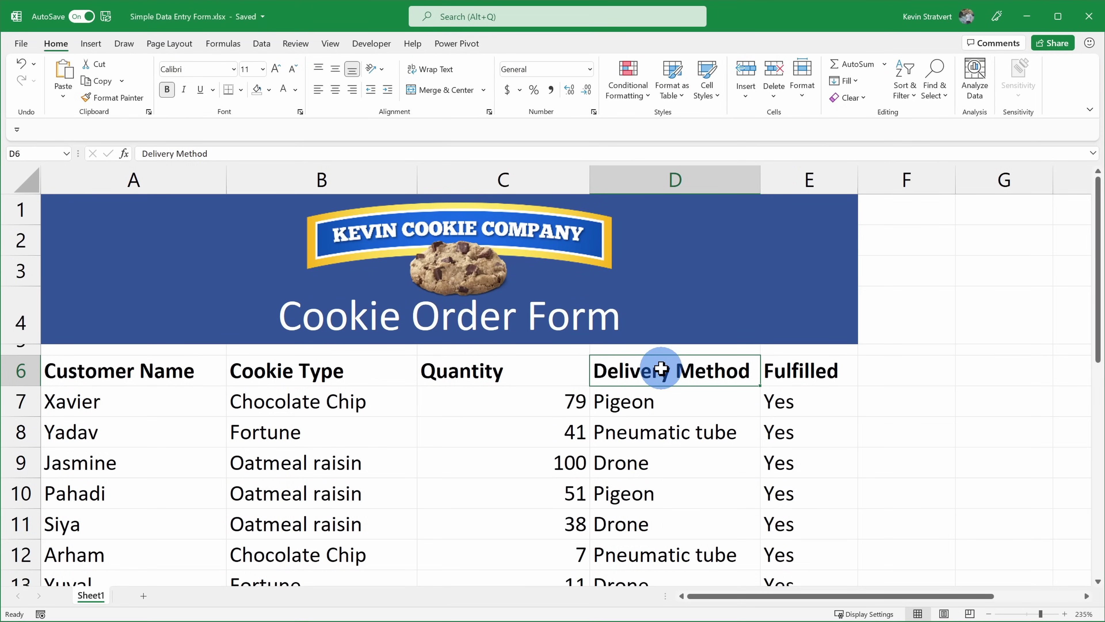
- Add the Form command to the Quick Access Toolbar and test it by opening and closing the data entry form
left_click(467, 18)
type("form")
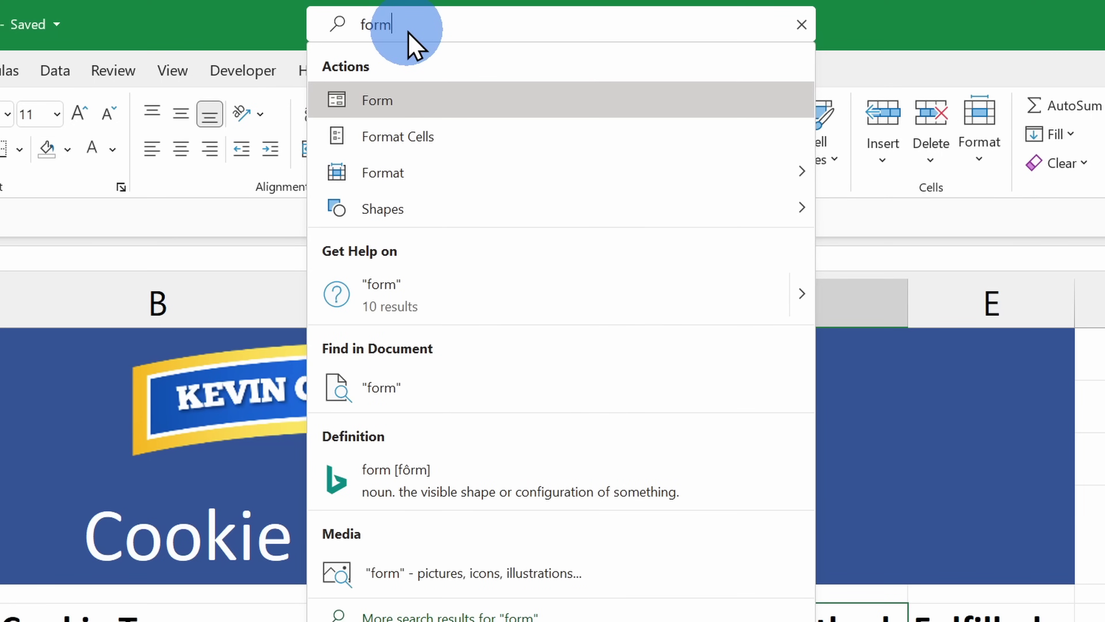
right_click(416, 102)
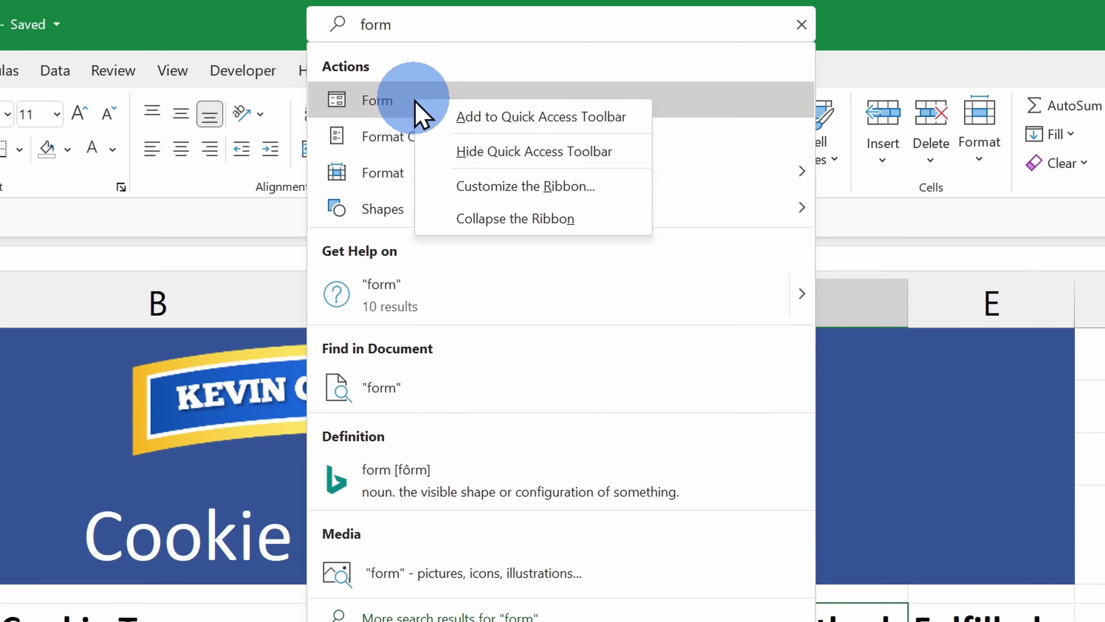
left_click(541, 125)
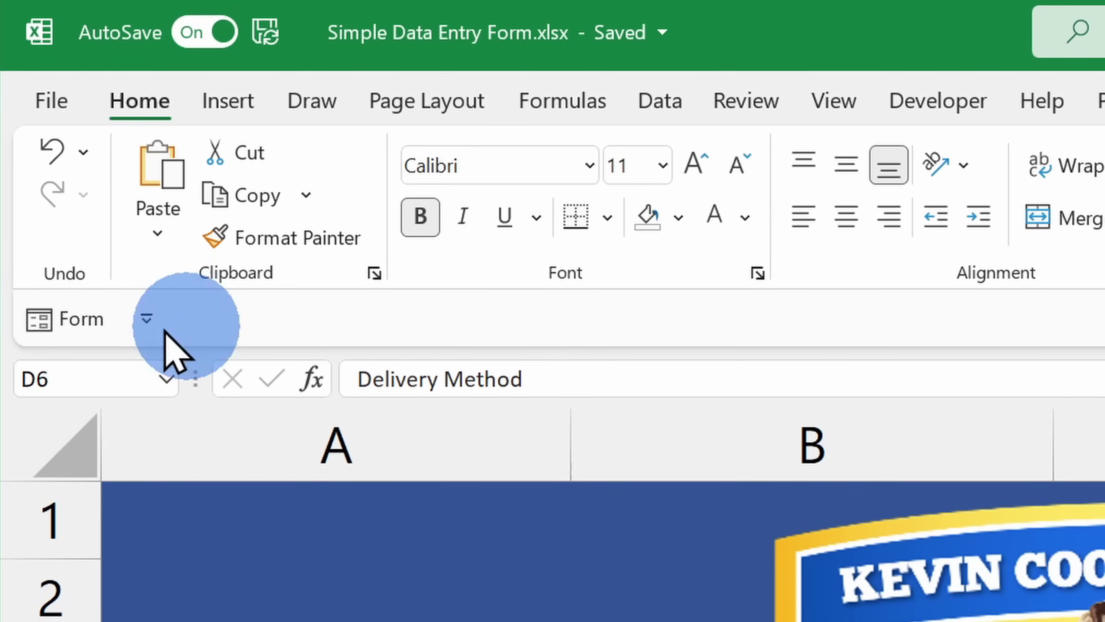
left_click(78, 333)
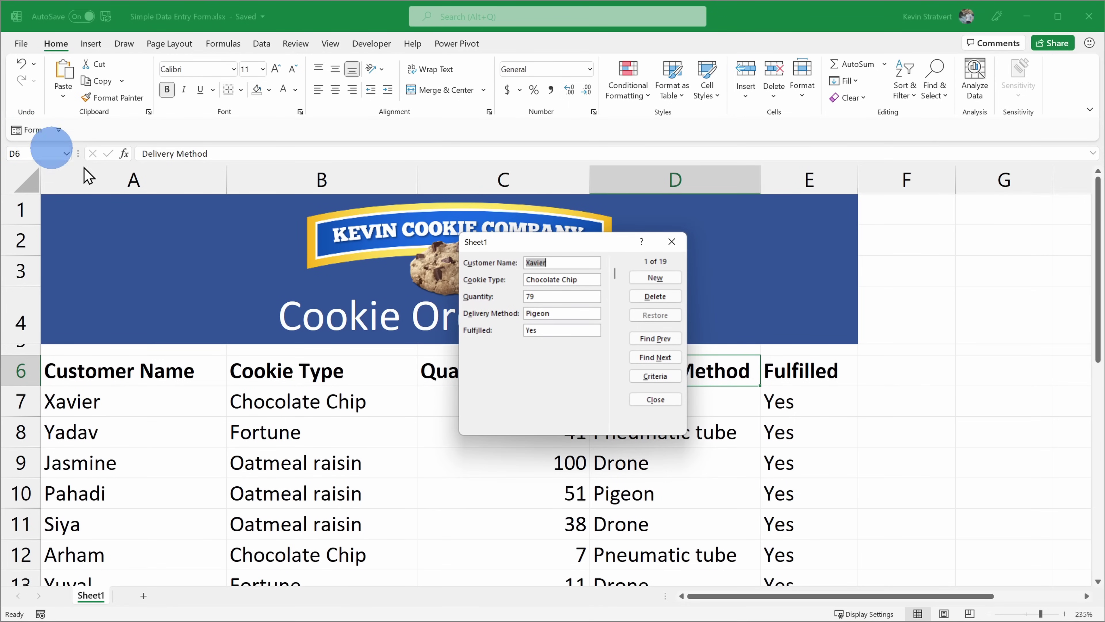
left_click(672, 241)
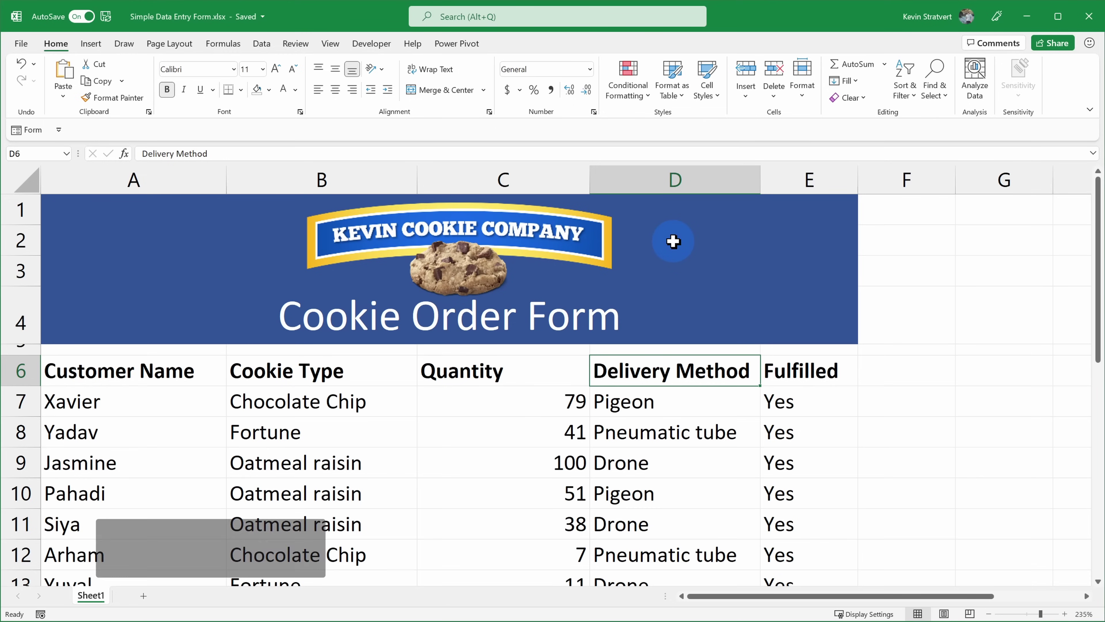
- Open the data entry form for the order table
key("alt")
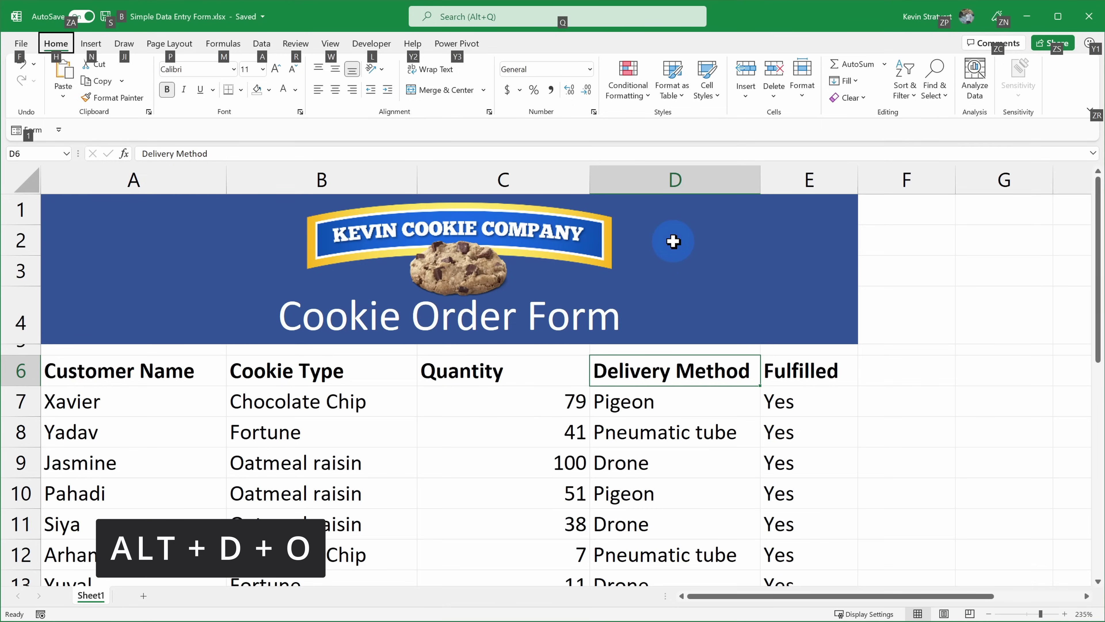
key("d")
key("o")
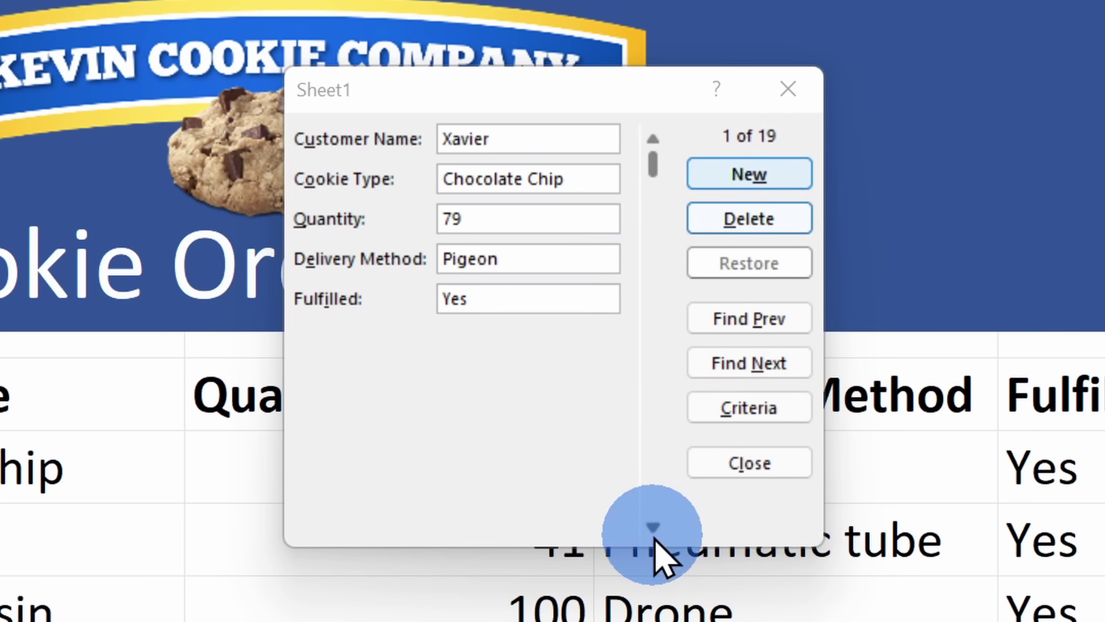
- Browse the existing order records in the data entry form, going forward, back to the first one and ahead again
left_click(654, 527)
left_click(653, 526)
left_click(653, 526)
left_click(653, 526)
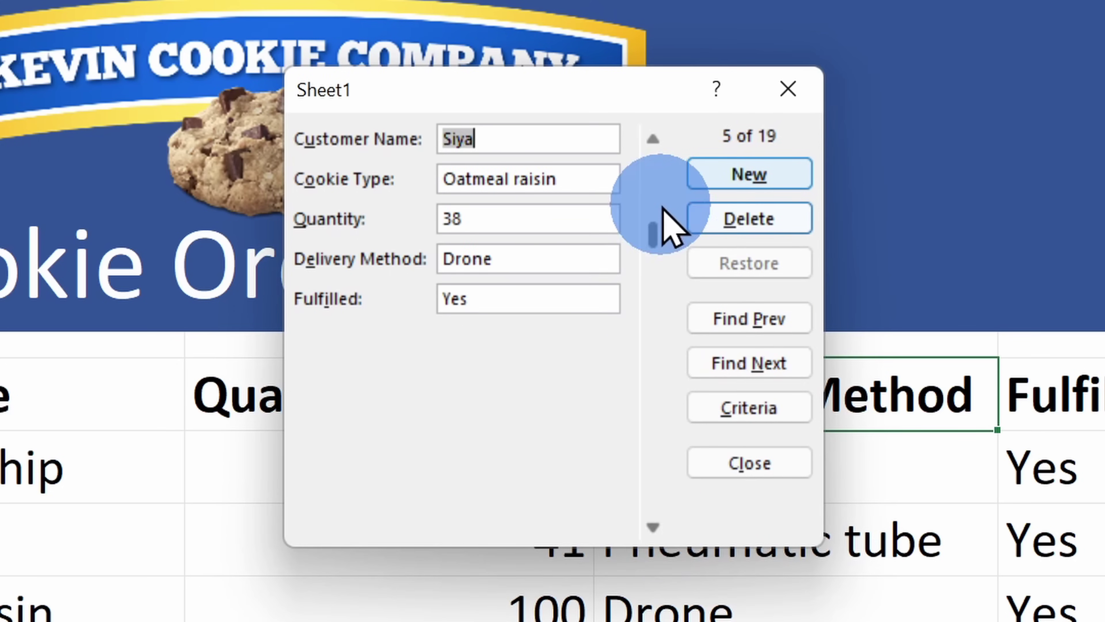
left_click_drag(652, 235, 661, 154)
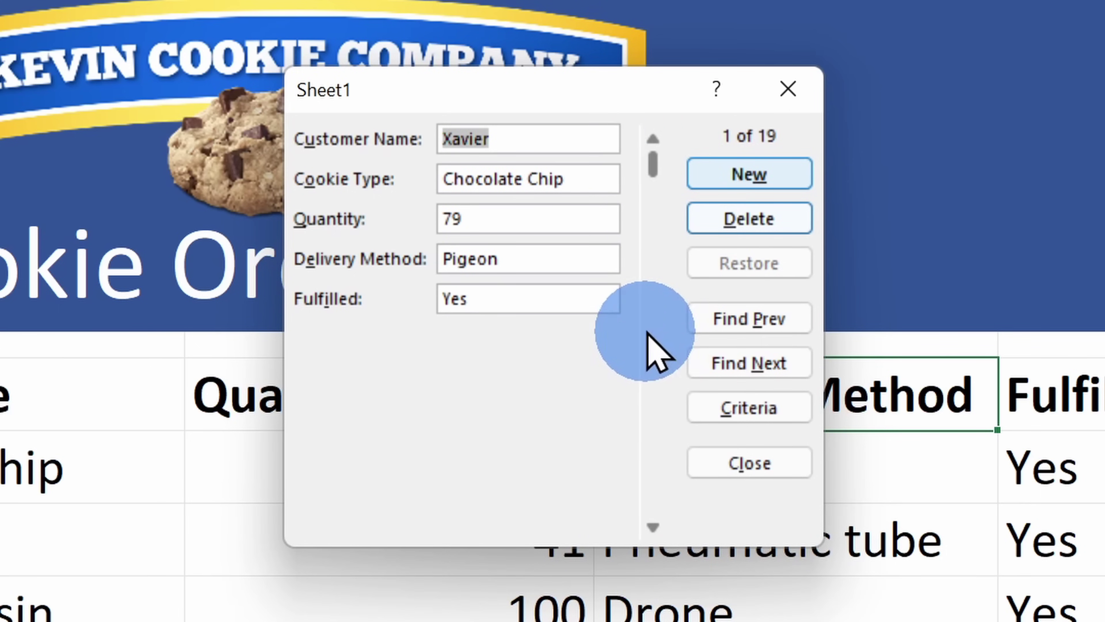
left_click(654, 366)
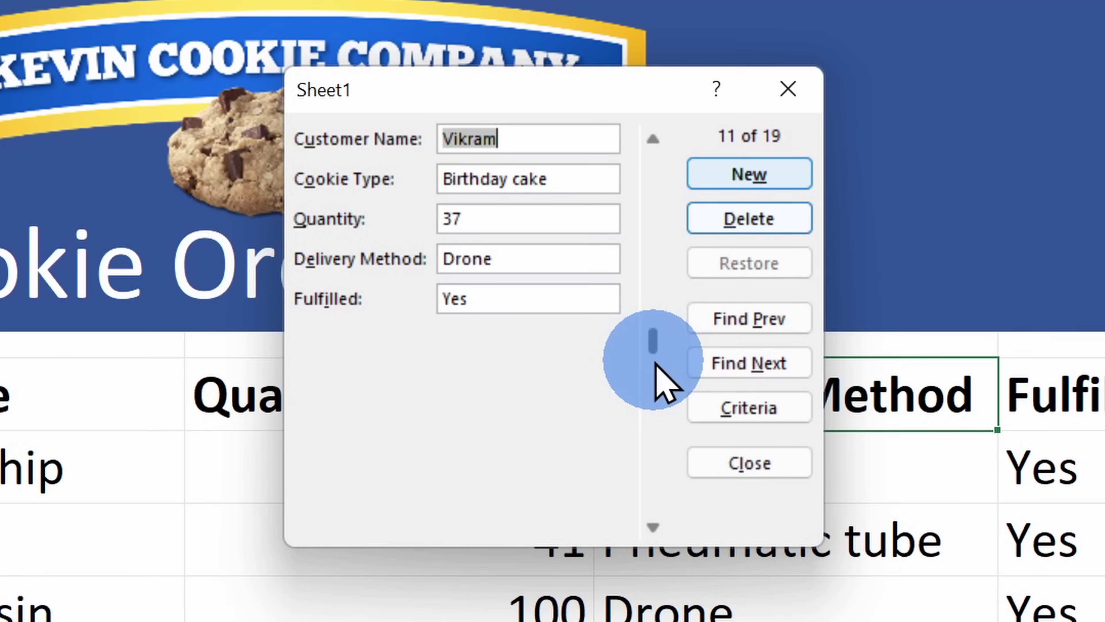
- Add a new record for Cookie monster with Chocolate chip, quantity 10000, delivery method Drone and fulfilled No, and close the form
left_click(745, 178)
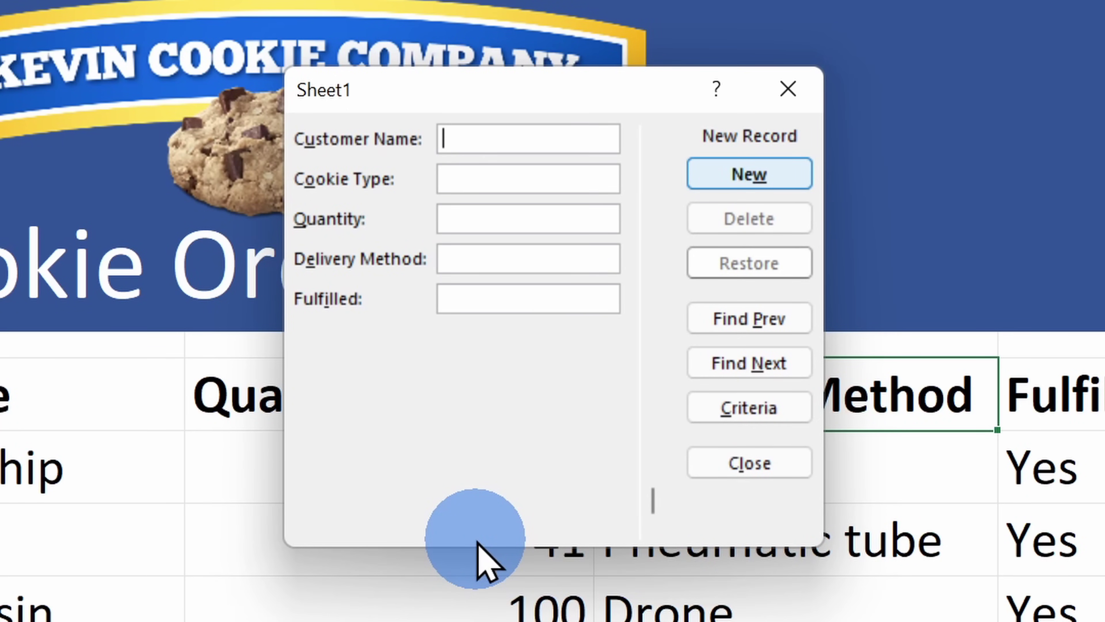
type("Cookie monster\tChocolate chip\t10000\tDrone\tNo")
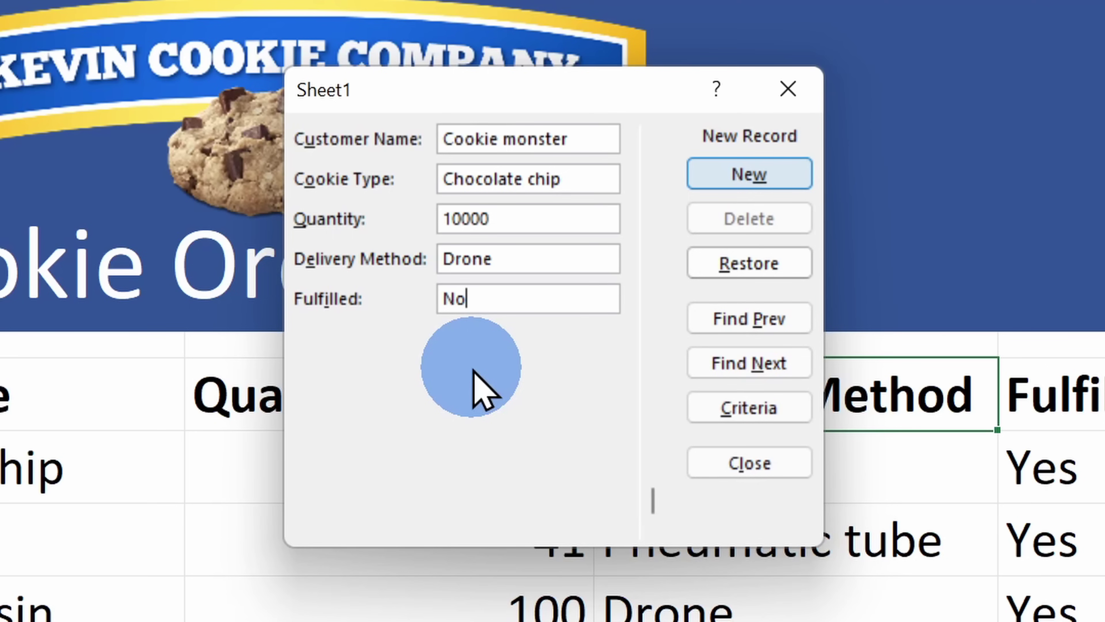
key("Return")
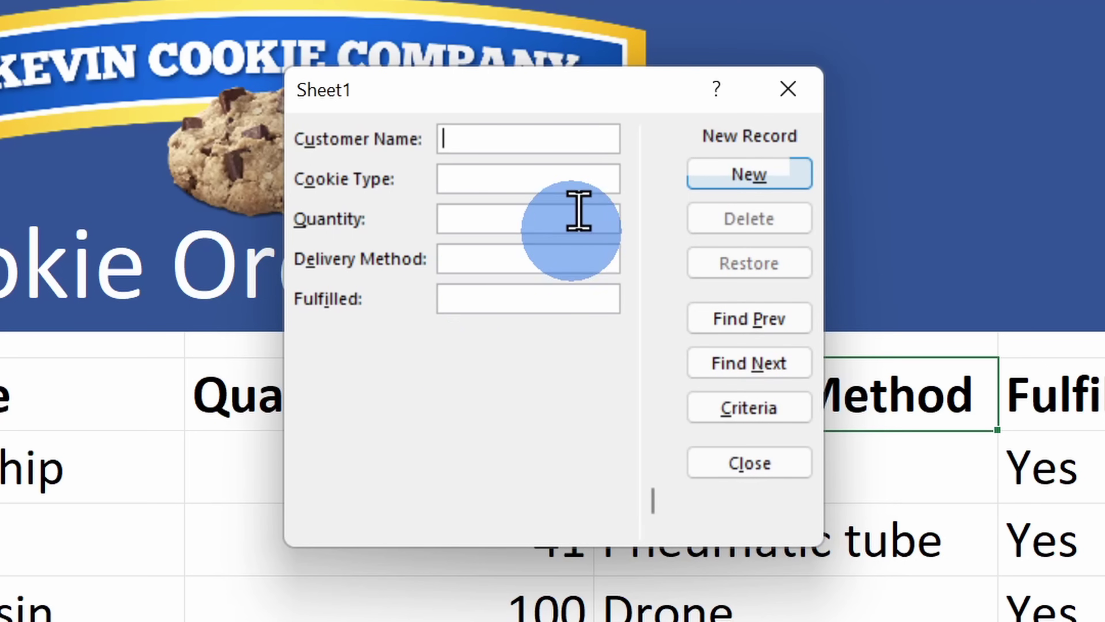
left_click(788, 90)
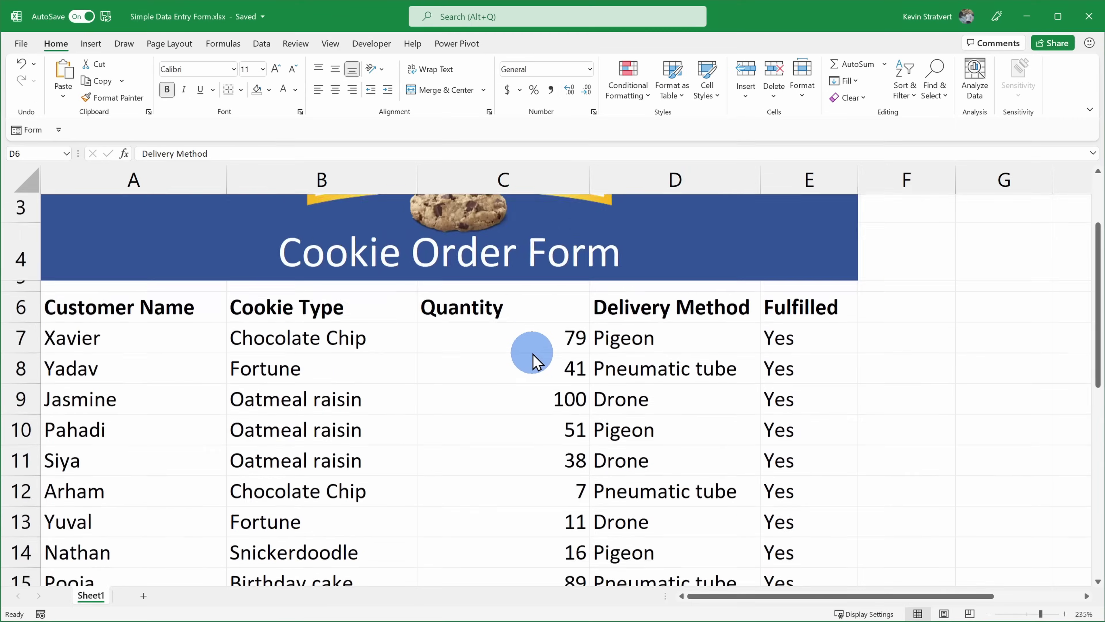
- Check the newly added Cookie monster order in row 26 of the table
scroll(475, 339, "down", 6)
scroll(535, 361, "up", 1)
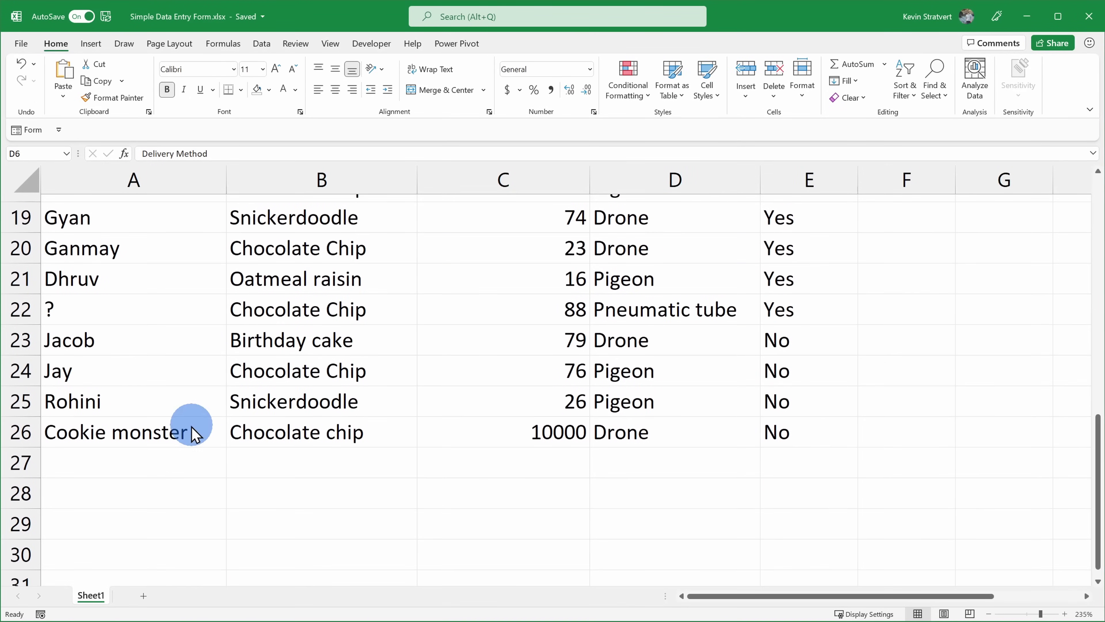
left_click_drag(183, 425, 807, 424)
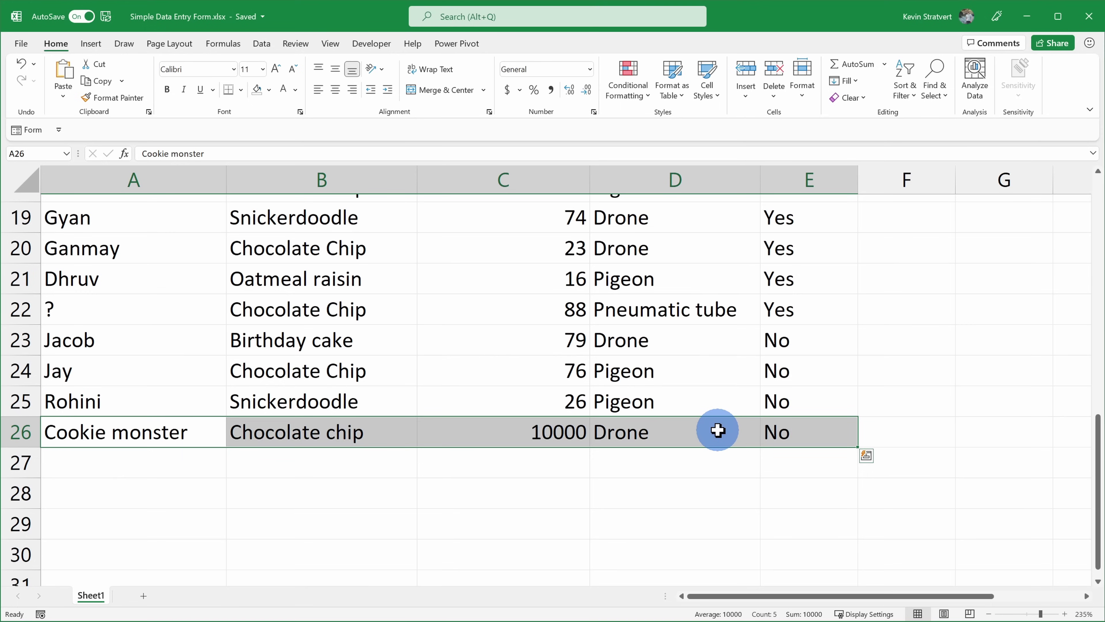
- Reopen the data entry form from within the table and go to the last record, the Cookie monster order
left_click(566, 433)
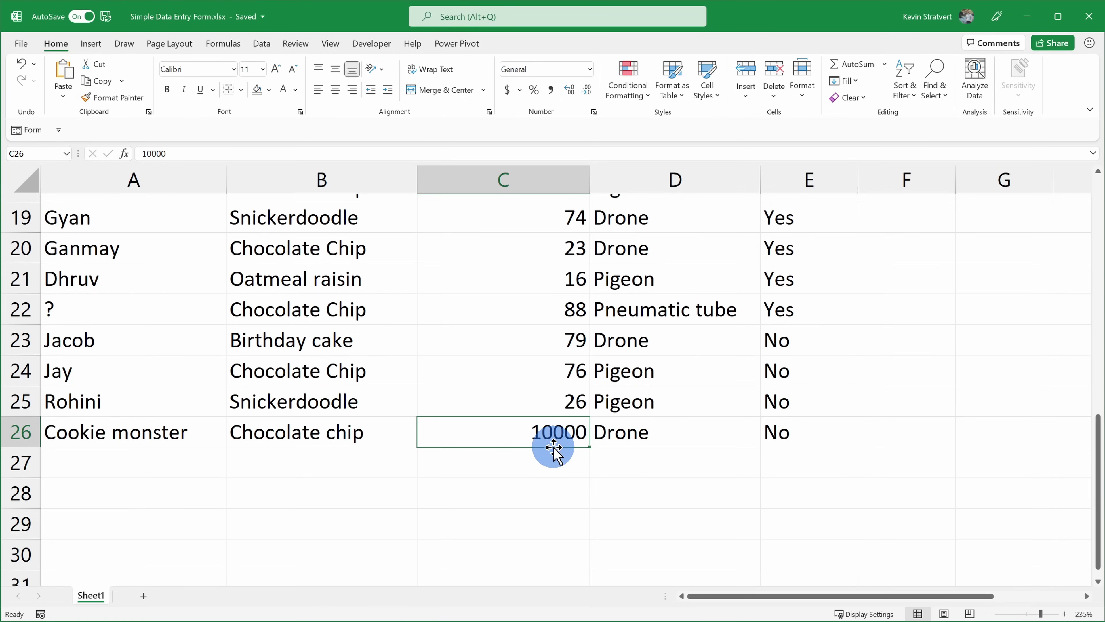
key("alt")
key("d")
key("o")
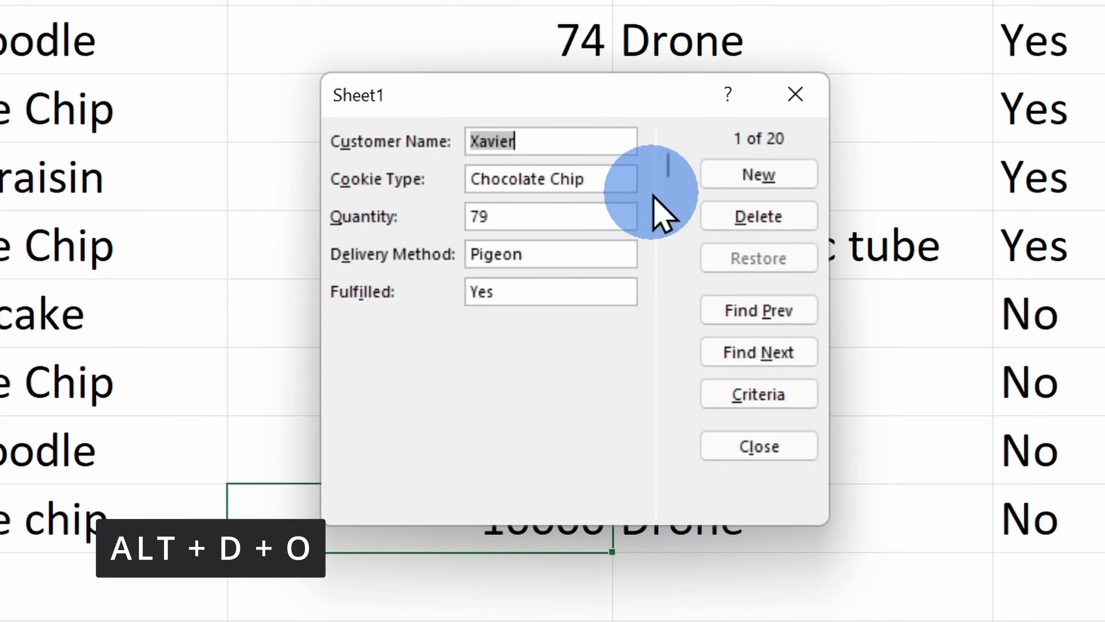
left_click(616, 299)
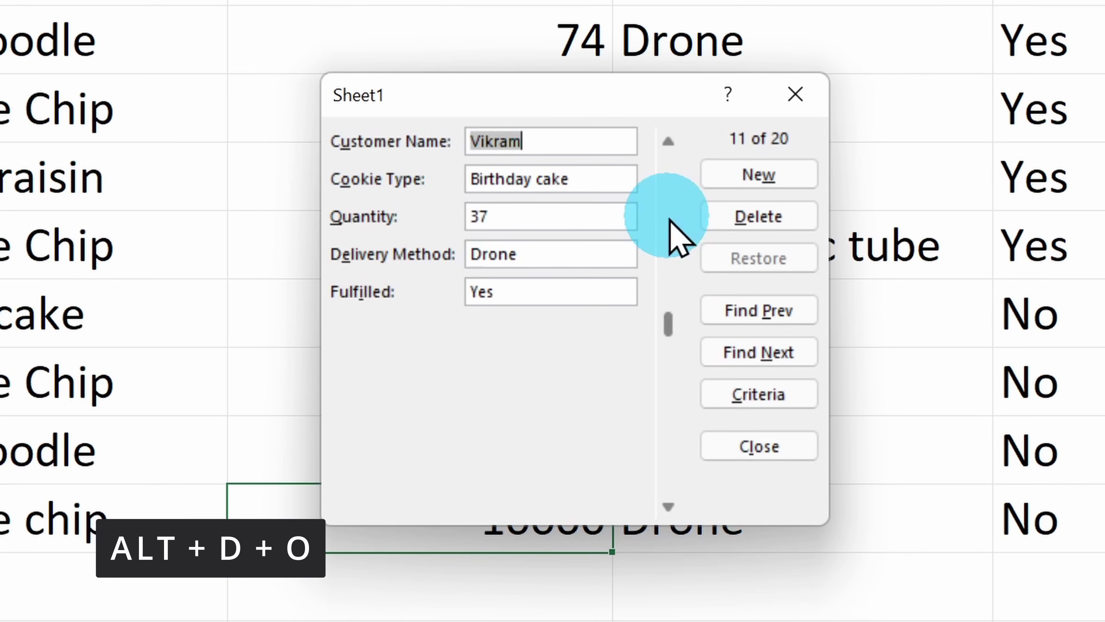
left_click(667, 141)
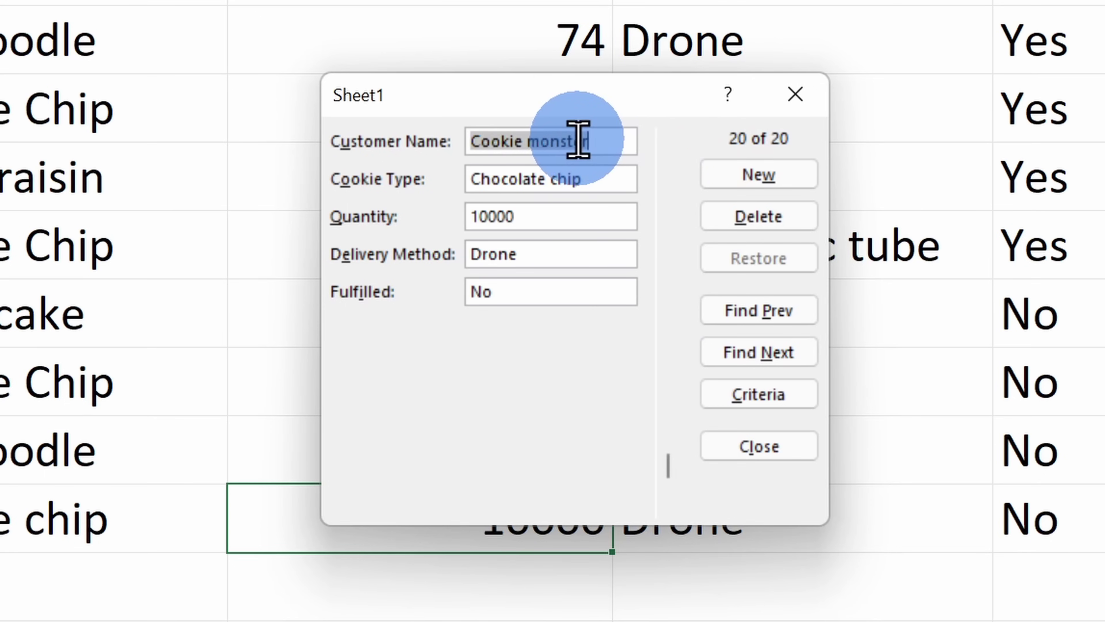
- Set the quantity of the Cookie monster order to 100 in the data entry form
left_click(537, 212)
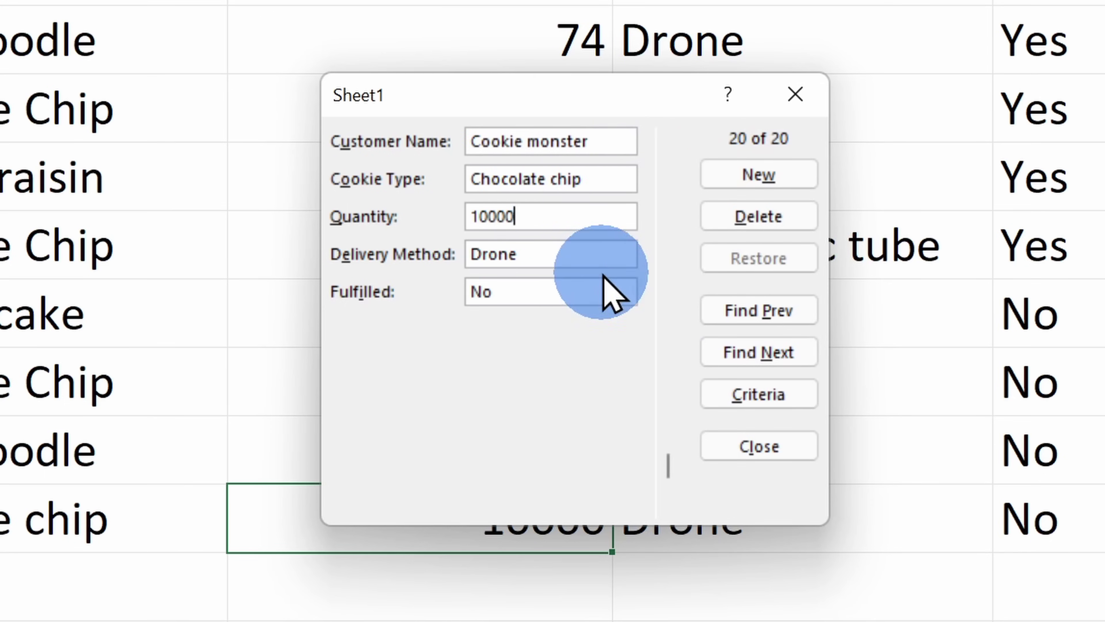
key("BackSpace")
key("BackSpace")
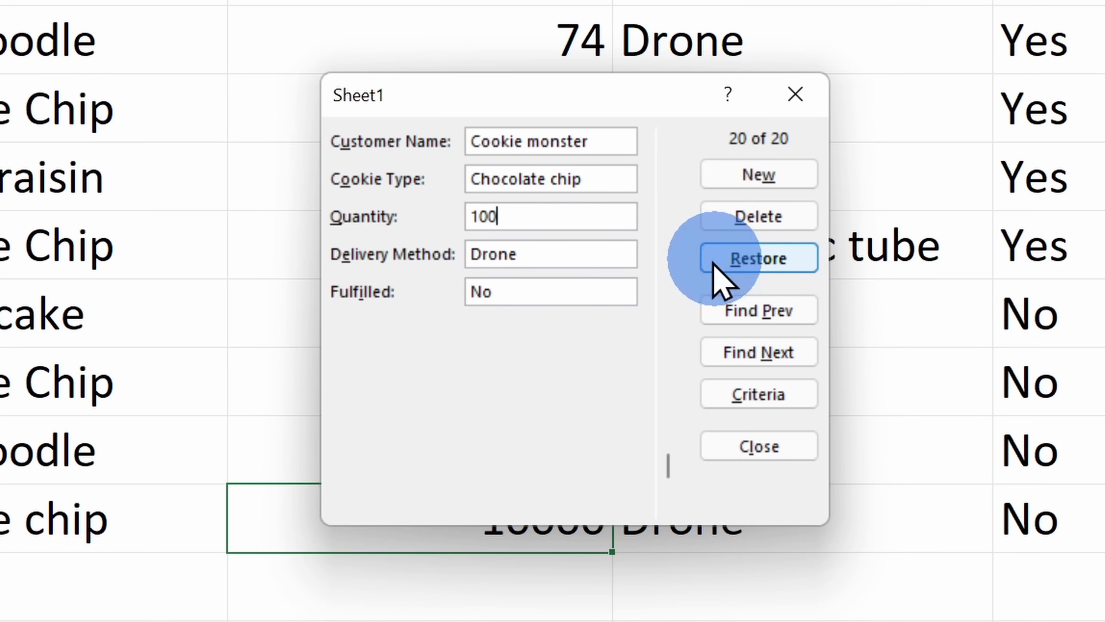
- Restore the unsaved quantity edit on the Cookie monster order, and briefly view the blank search criteria before returning to the record
left_click(759, 261)
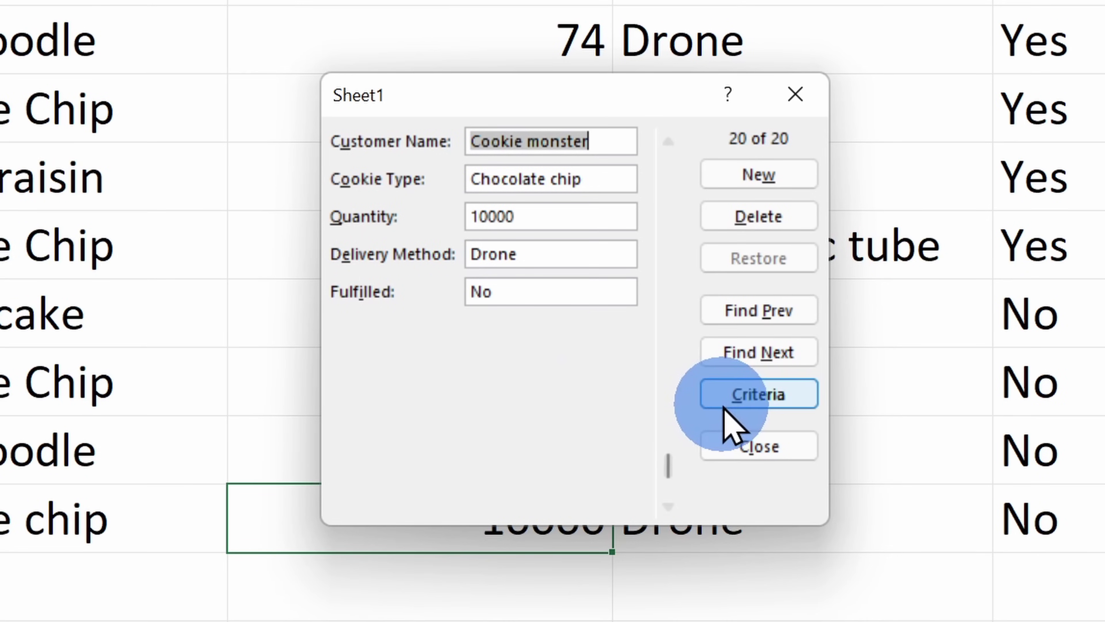
left_click(791, 401)
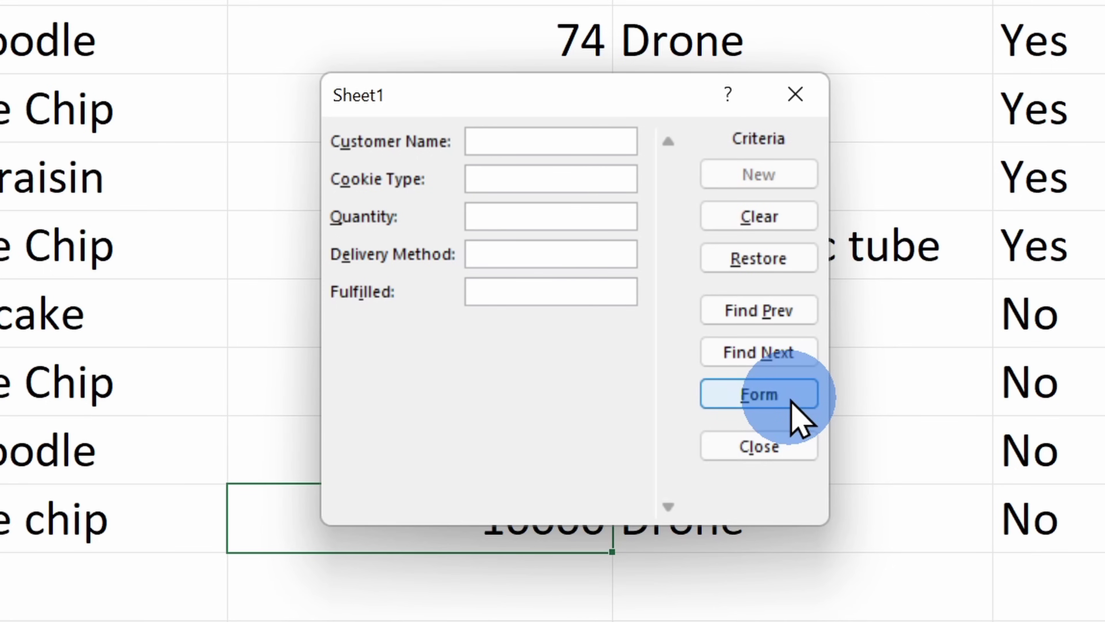
left_click(744, 394)
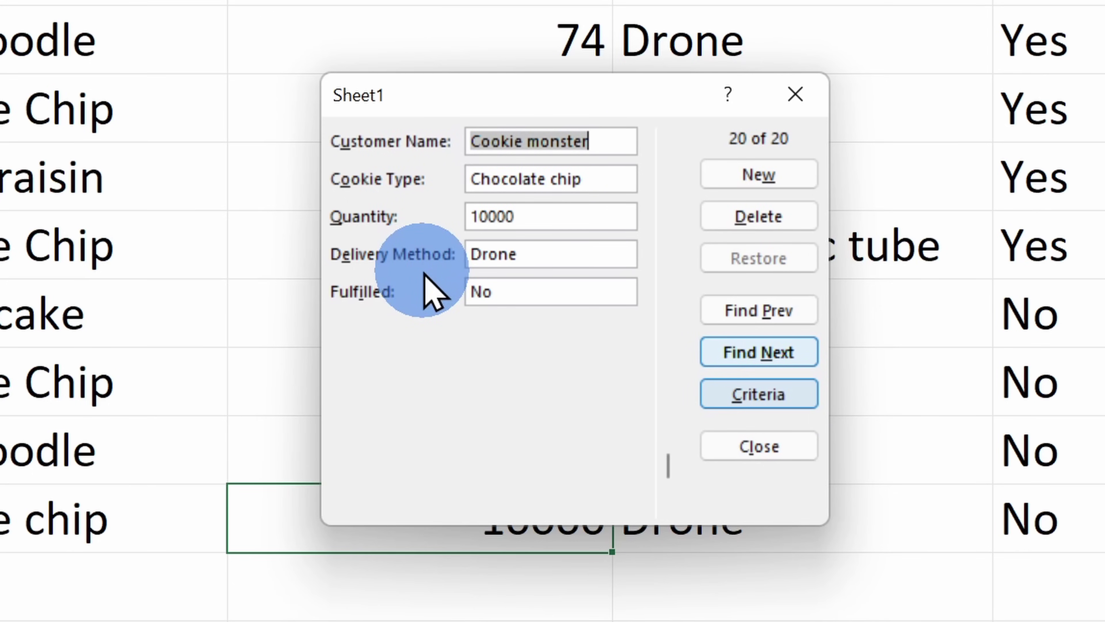
- Define a search criterion in the data entry form for the cookie type Birthday cake and apply it
left_click(795, 397)
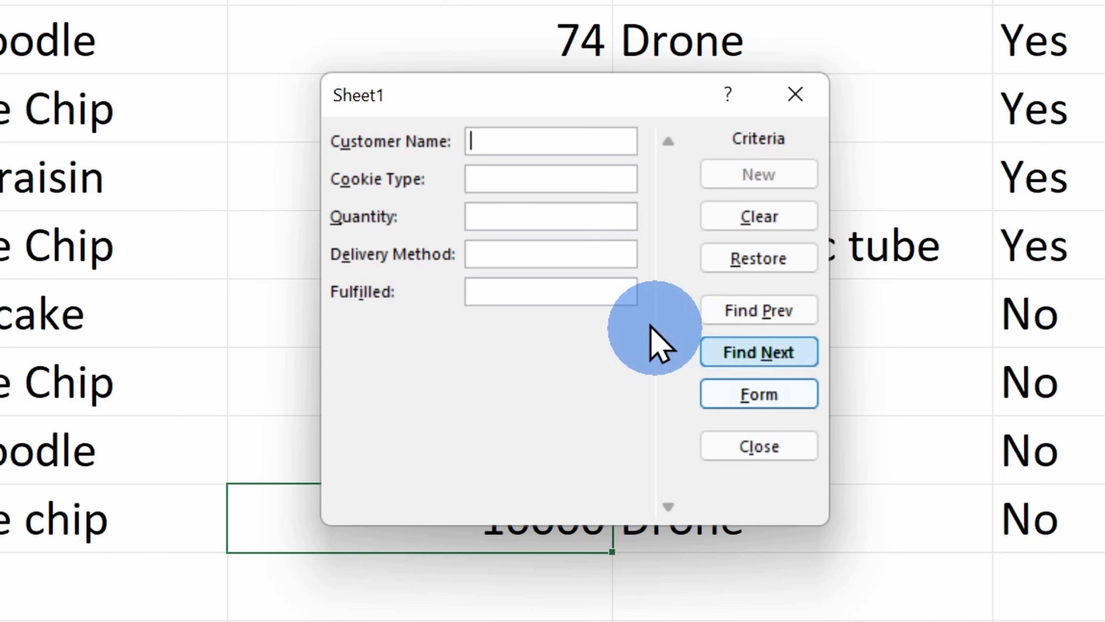
left_click(544, 179)
type("Birthday cake")
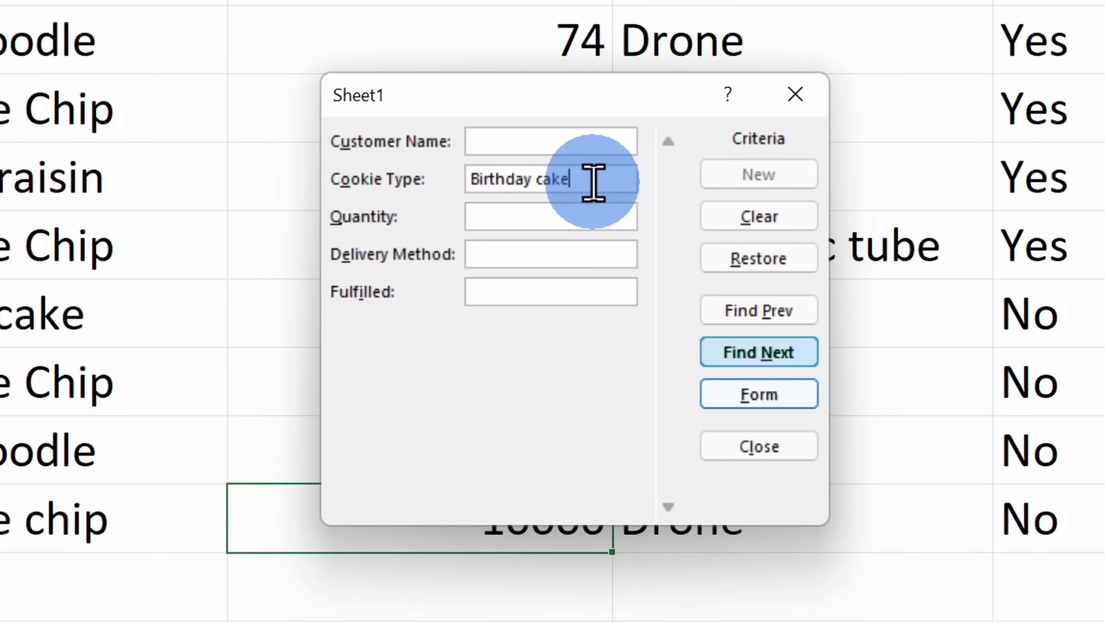
key("Return")
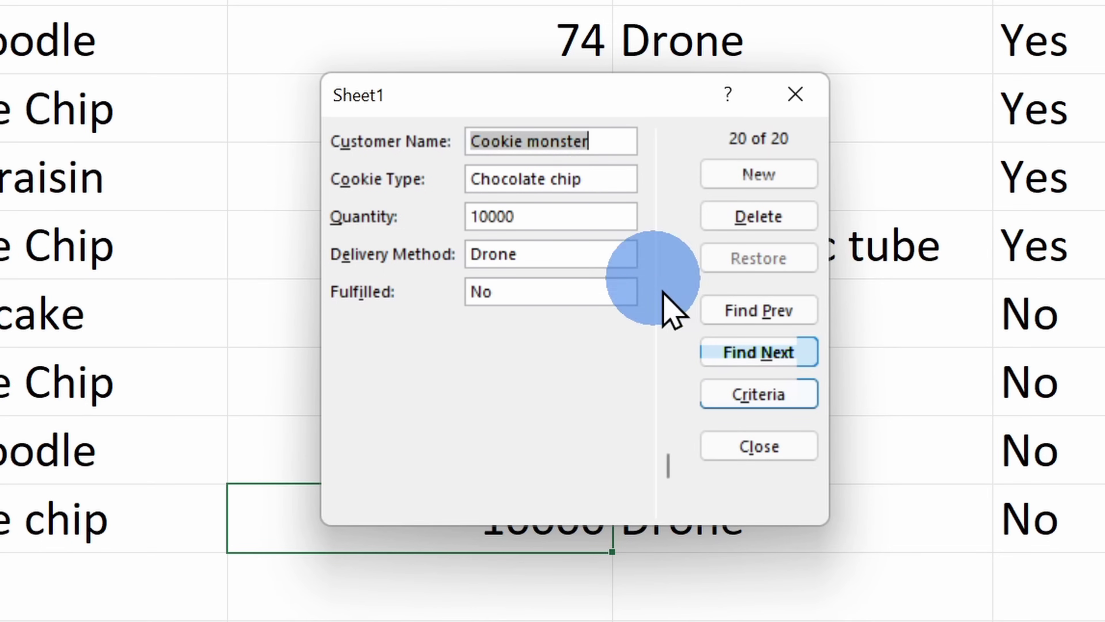
- Browse backward and forward through the orders that match the Birthday cake criterion
left_click(767, 312)
left_click(766, 312)
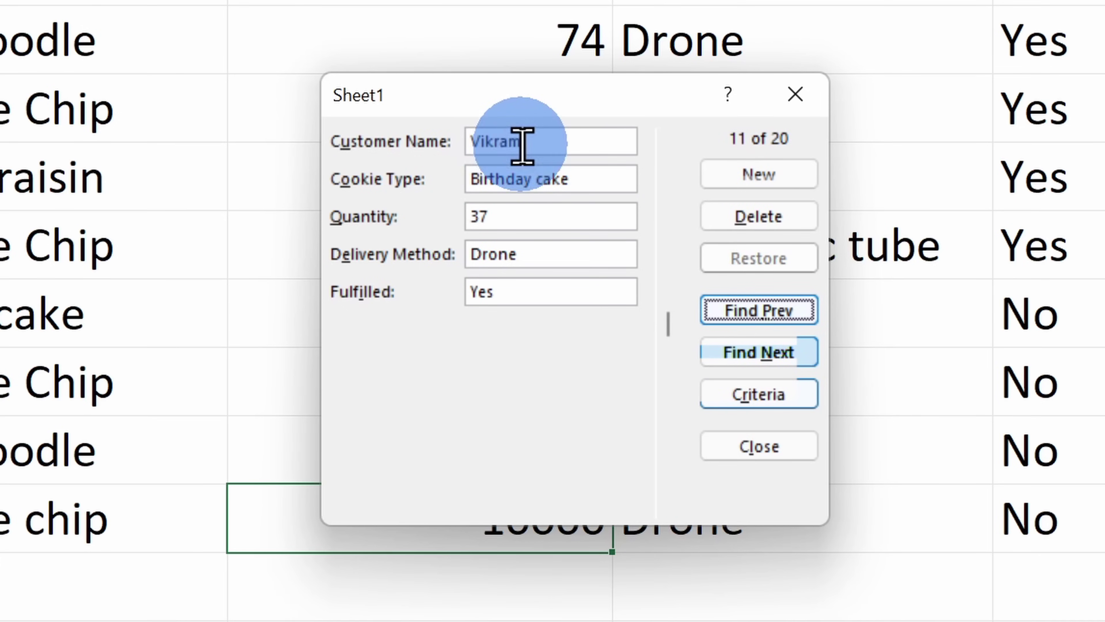
left_click(774, 353)
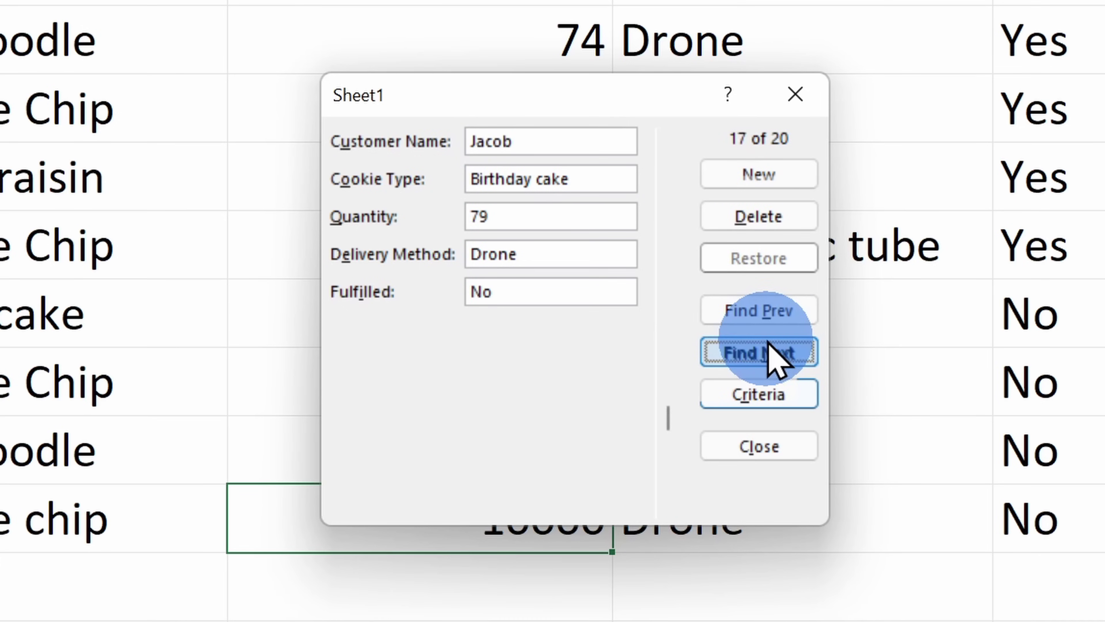
left_click(772, 313)
left_click(774, 353)
left_click(771, 311)
left_click(775, 354)
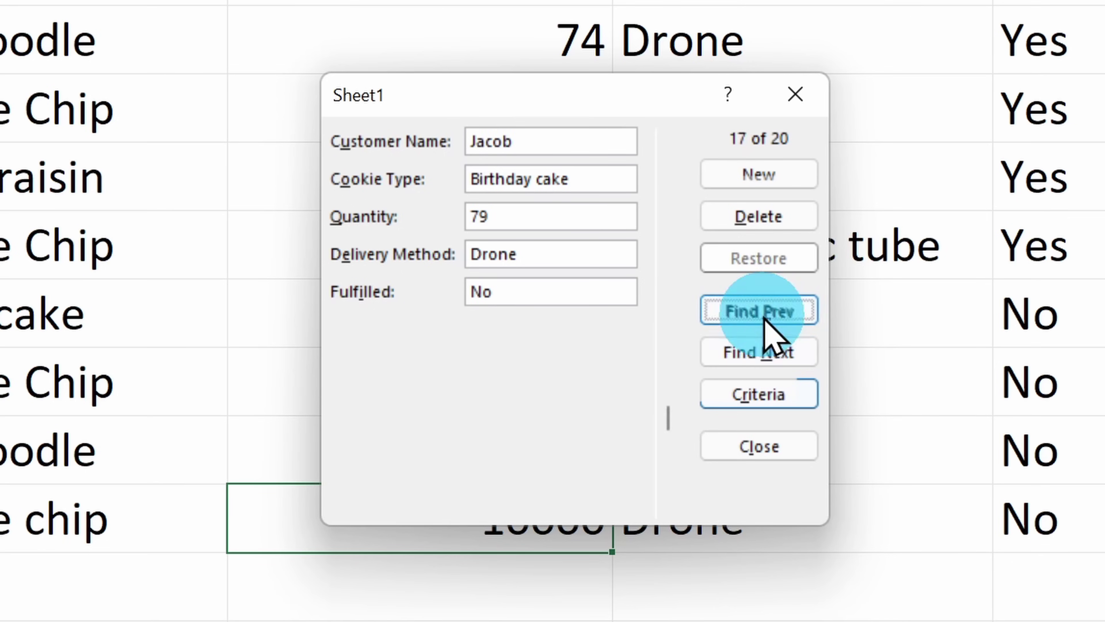
left_click(764, 316)
left_click(758, 352)
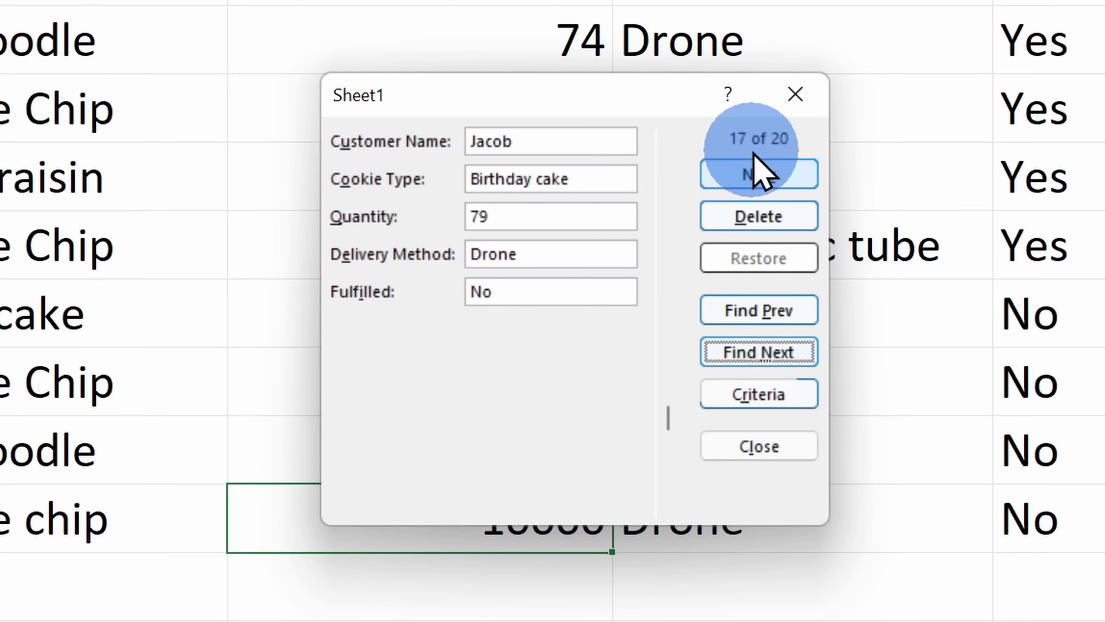
key("shift+Tab")
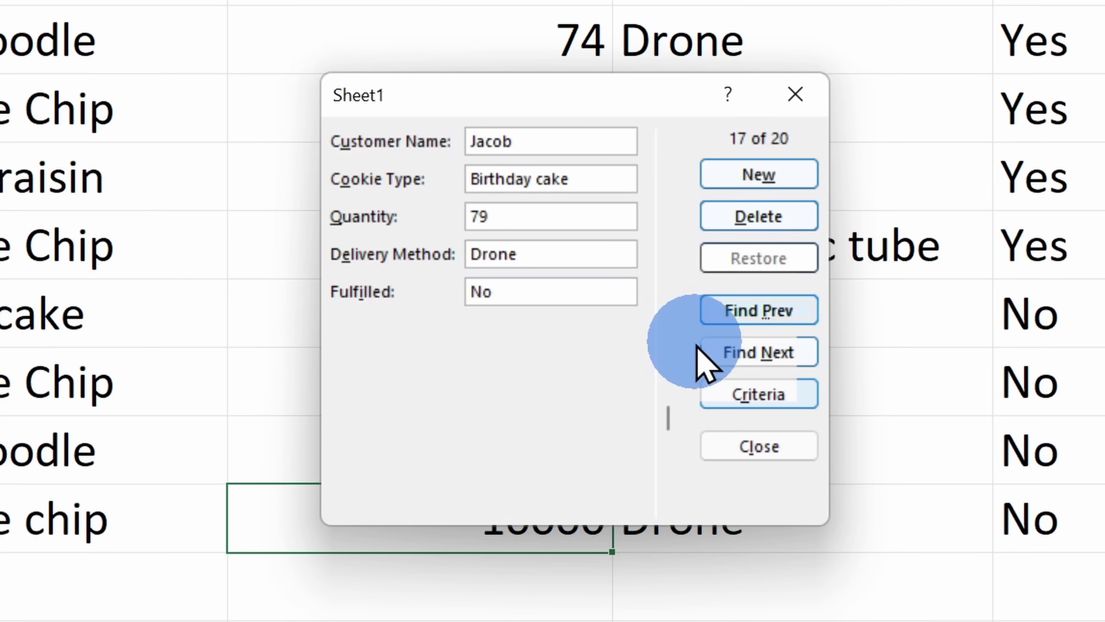
- Replace the Birthday cake criterion with the customer name pattern J* and run the search
left_click(757, 394)
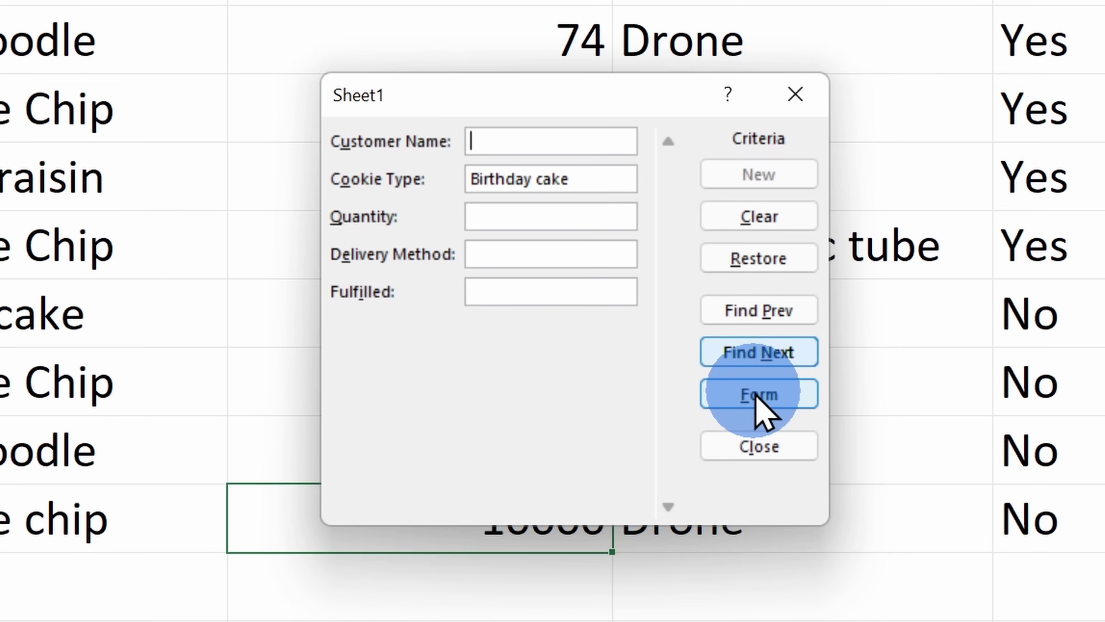
left_click(576, 179)
key("BackSpace")
key("BackSpace")
key("BackSpace")
key("BackSpace")
key("BackSpace")
key("BackSpace")
key("BackSpace")
key("BackSpace")
key("BackSpace")
key("BackSpace")
key("BackSpace")
key("BackSpace")
key("BackSpace")
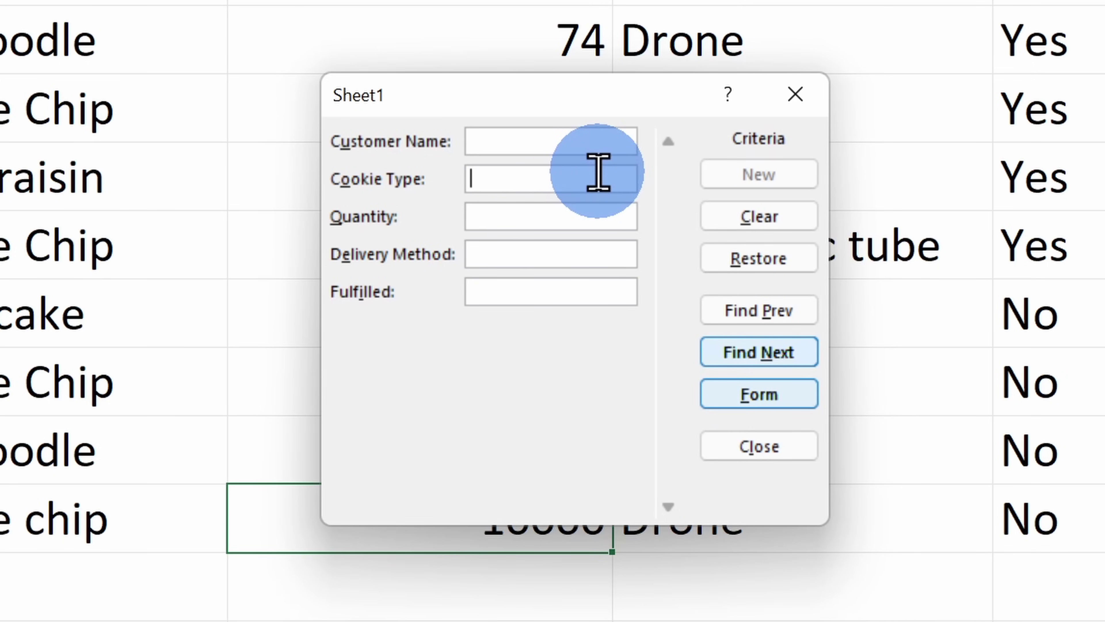
left_click(538, 142)
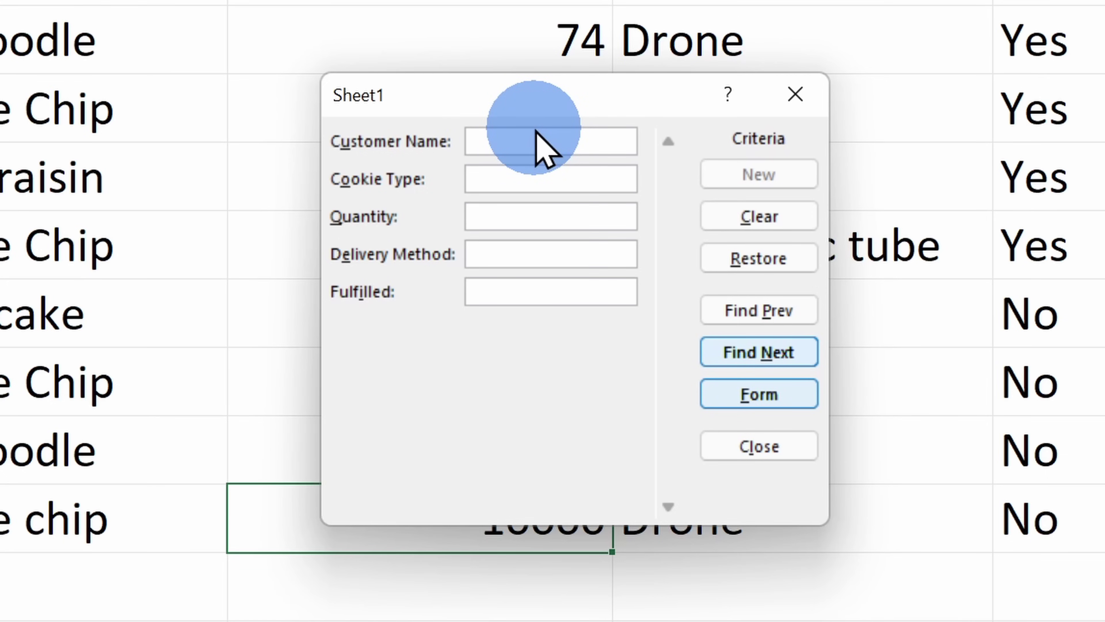
type("J*")
key("Return")
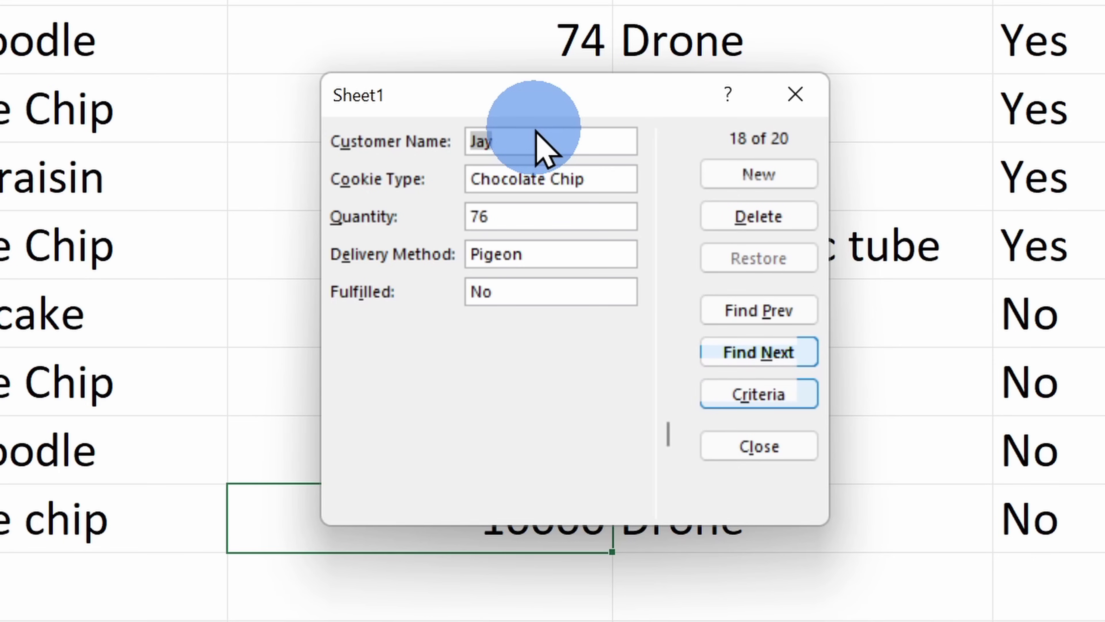
- Browse backward and forward through the orders whose customer name starts with J
left_click(768, 310)
left_click(766, 307)
left_click(761, 306)
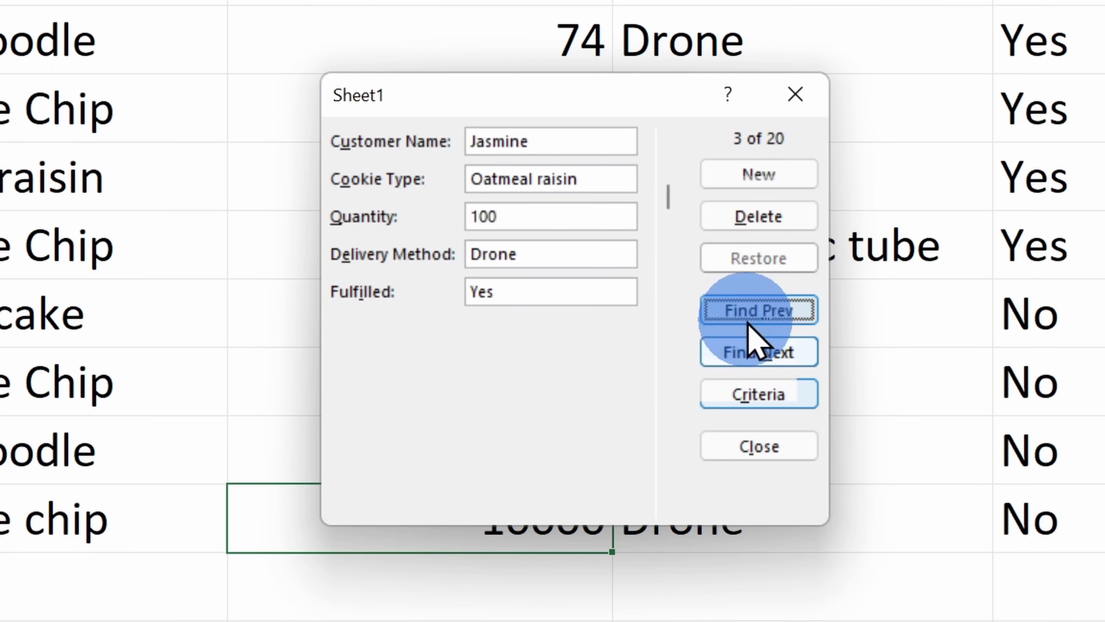
left_click(762, 340)
left_click(762, 338)
left_click(762, 339)
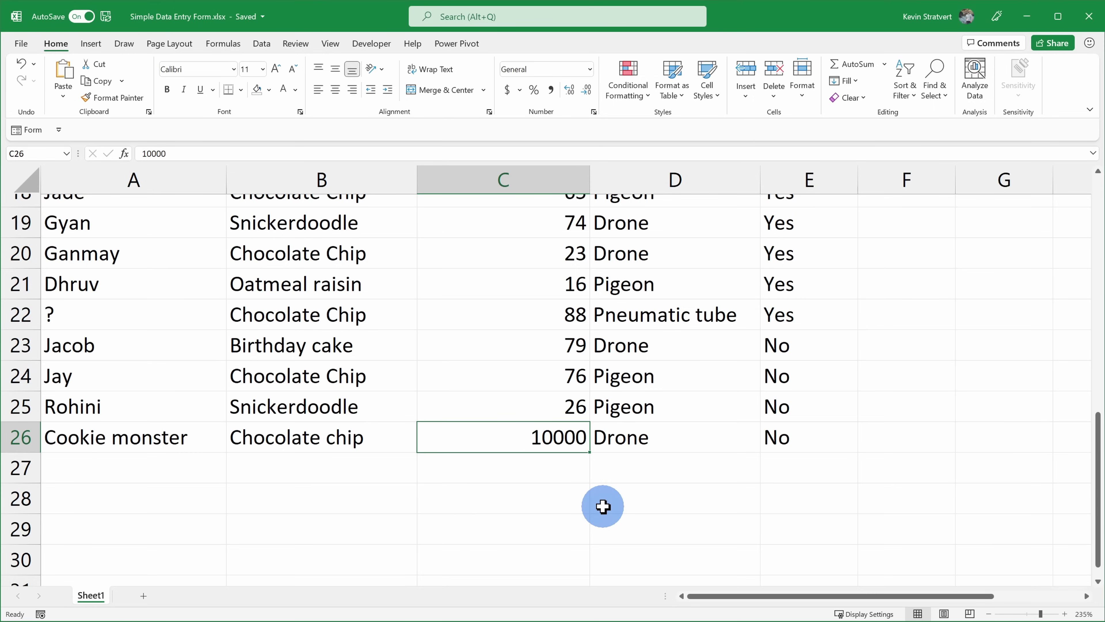
- Apply data validation to all Quantity values from C7 down, allowing only whole numbers greater than 0
key("ctrl+Up")
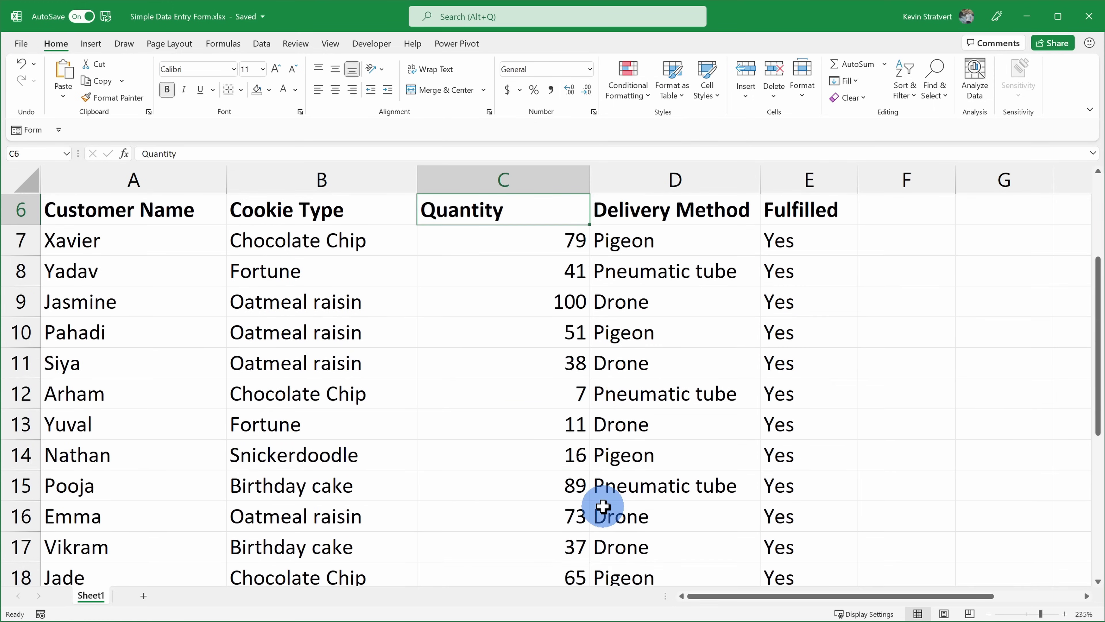
left_click(481, 178)
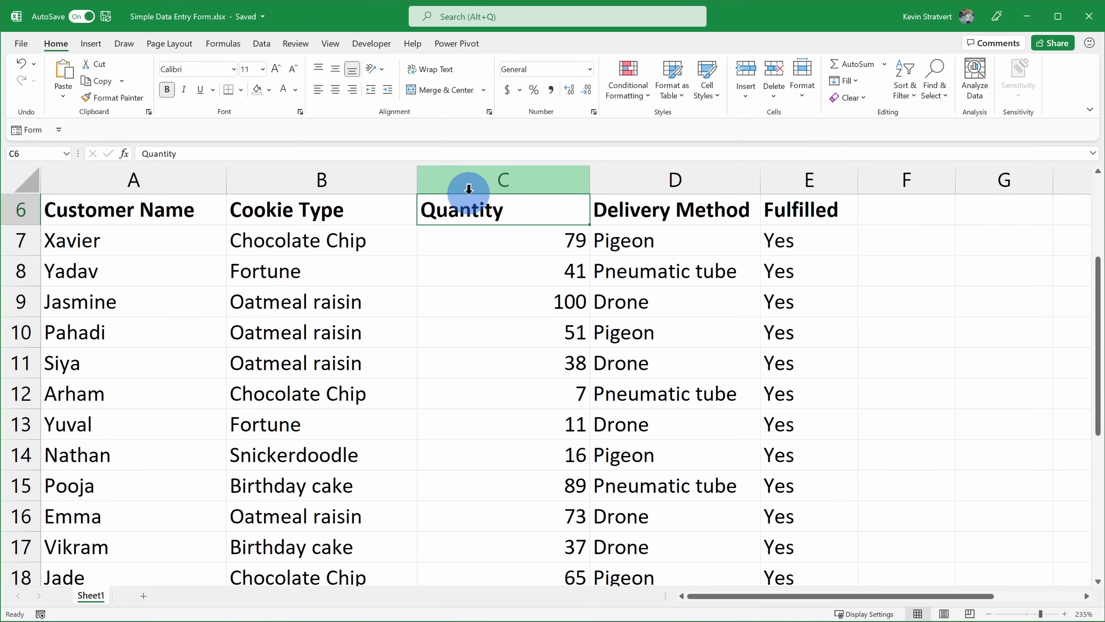
left_click(498, 211)
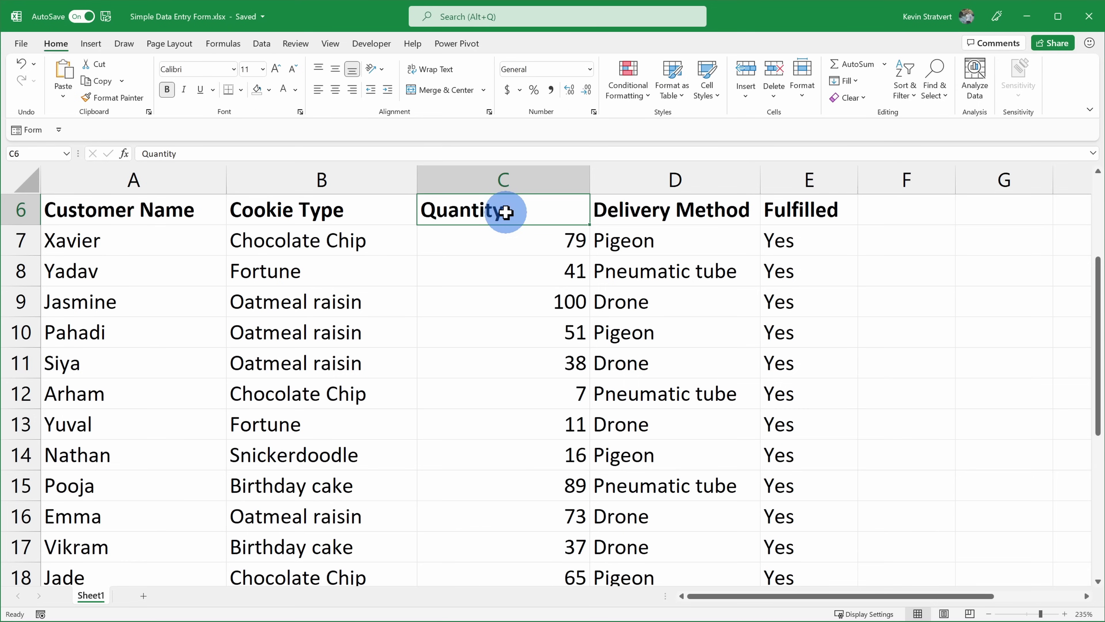
key("Down")
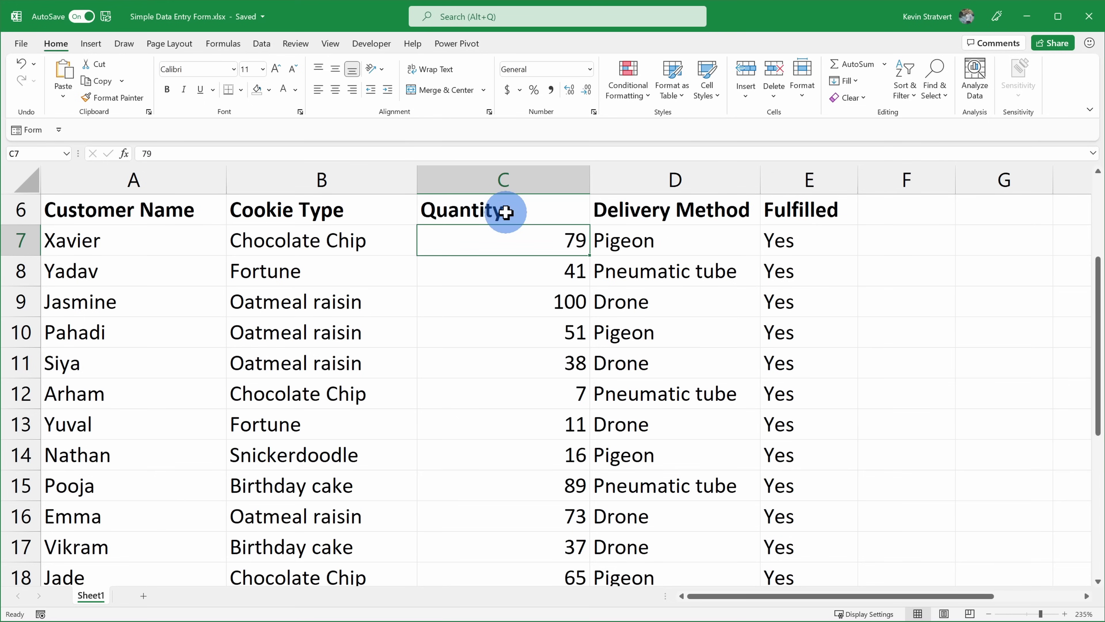
key("shift+Down")
key("shift+Down")
key("shift+Down")
key("shift+Down")
key("shift+Down")
key("shift+Down")
key("shift+Down")
key("shift+Down")
key("shift+Down")
key("shift+Down")
key("shift+Down")
key("shift+Down")
key("shift+Down")
key("shift+Down")
key("shift+Down")
key("shift+Down")
key("shift+Down")
key("shift+Down")
key("shift+Down")
key("shift+Down")
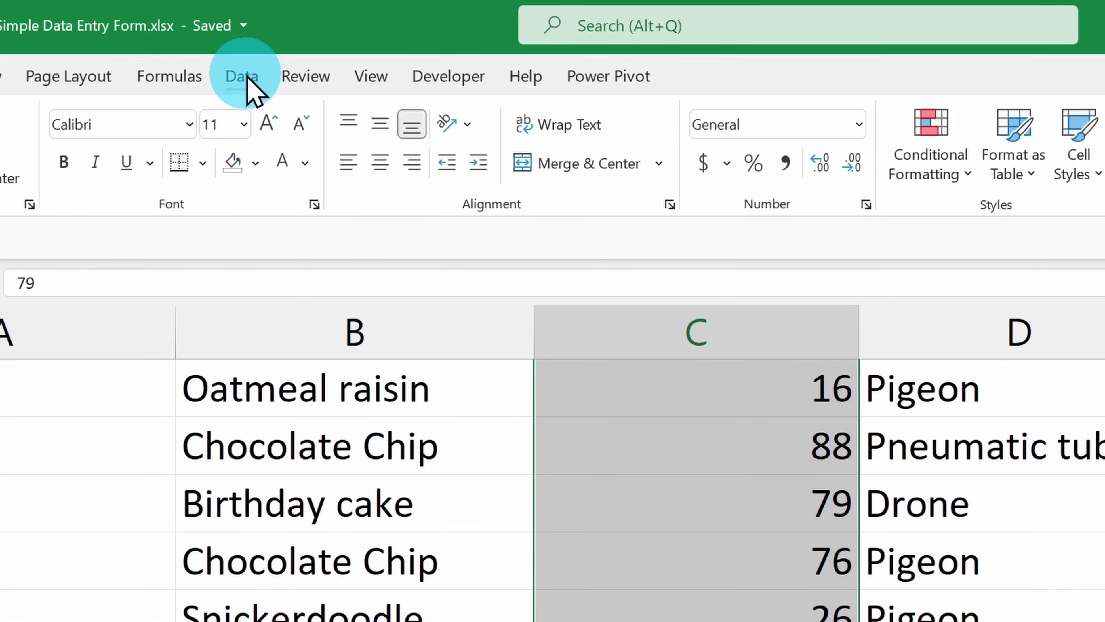
left_click(263, 43)
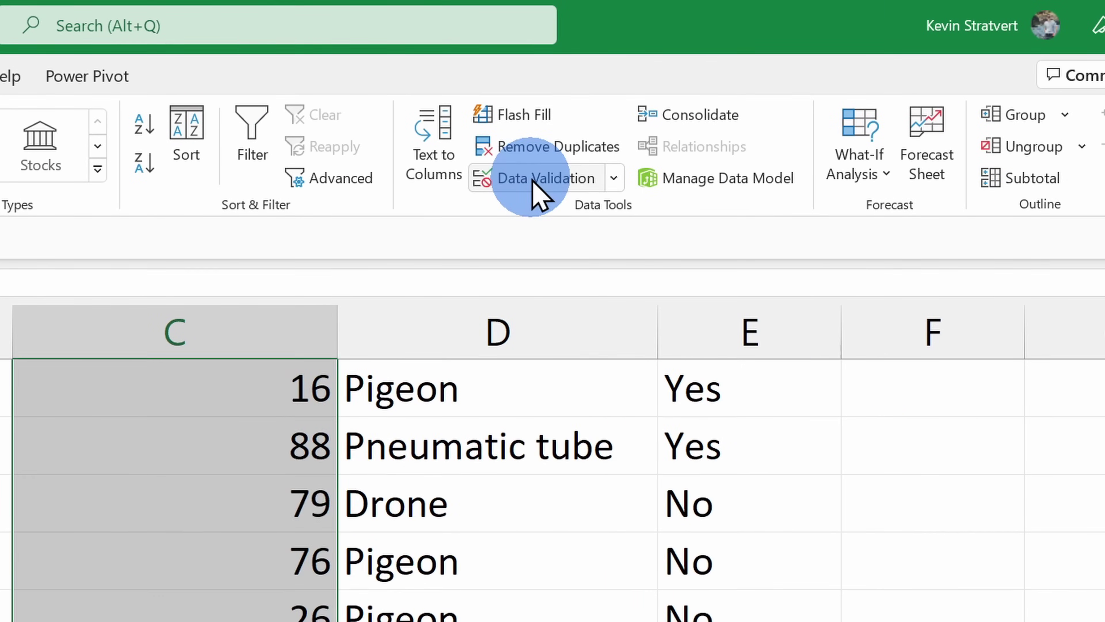
left_click(1054, 179)
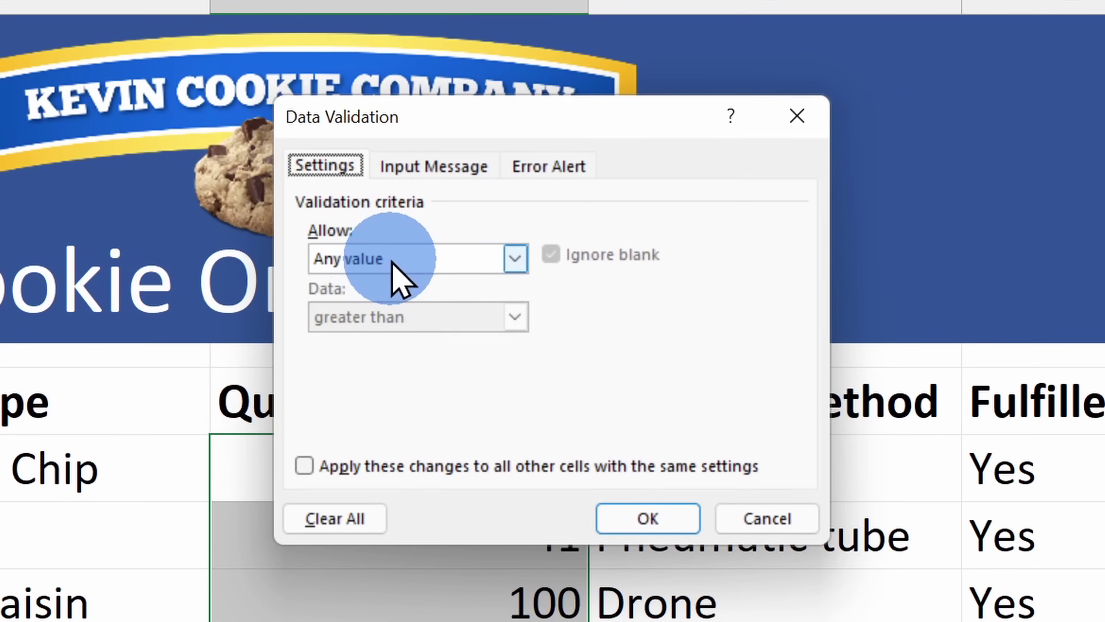
left_click(166, 570)
left_click(402, 302)
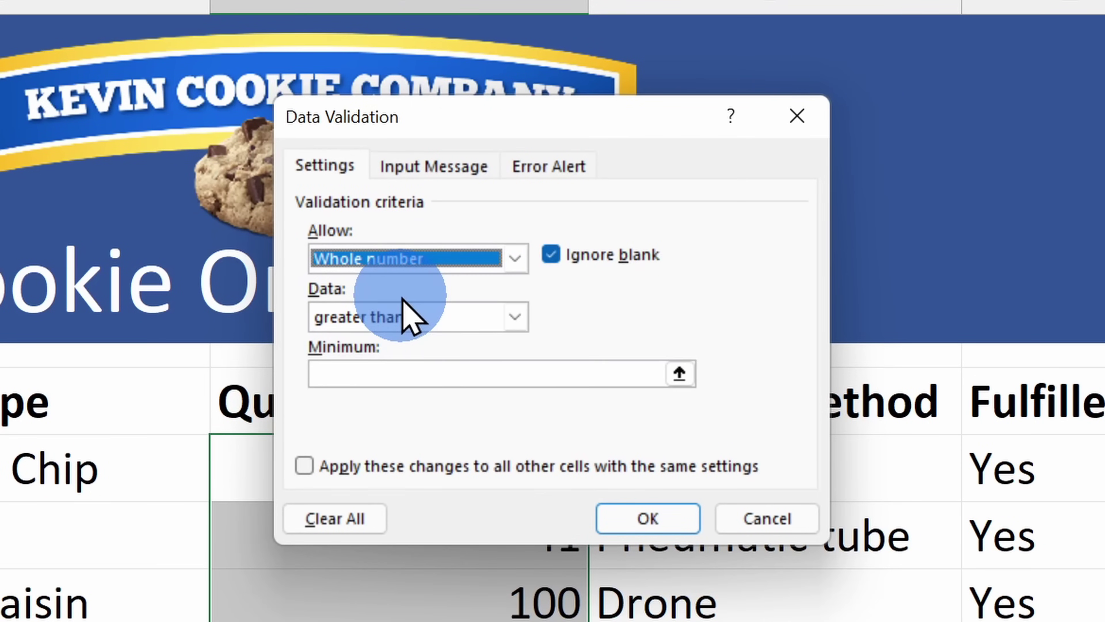
left_click(391, 373)
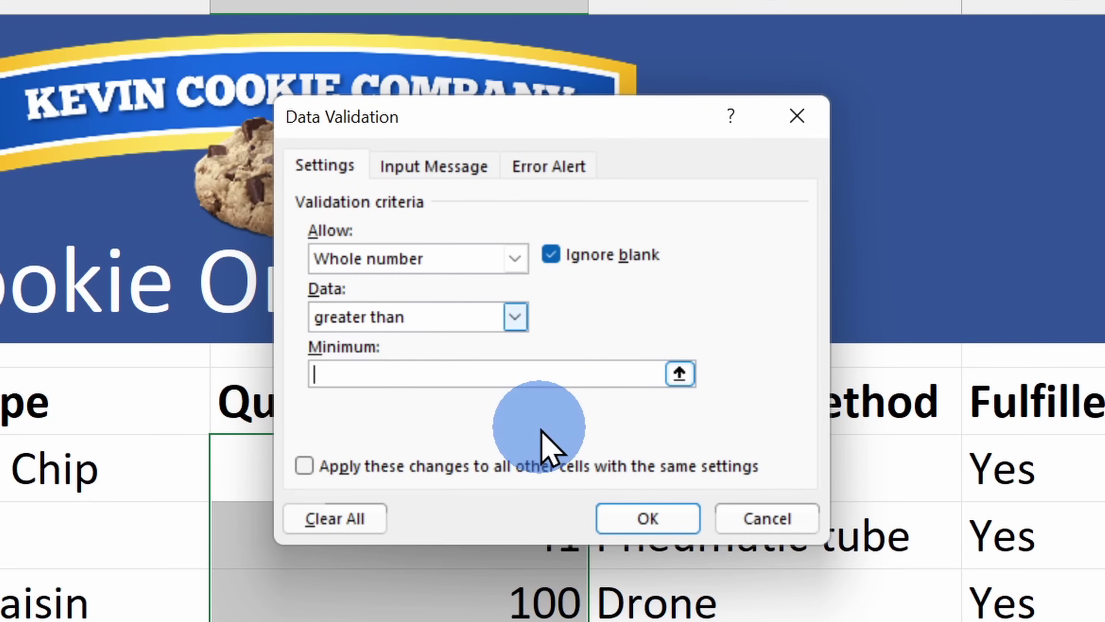
type("0")
left_click(651, 520)
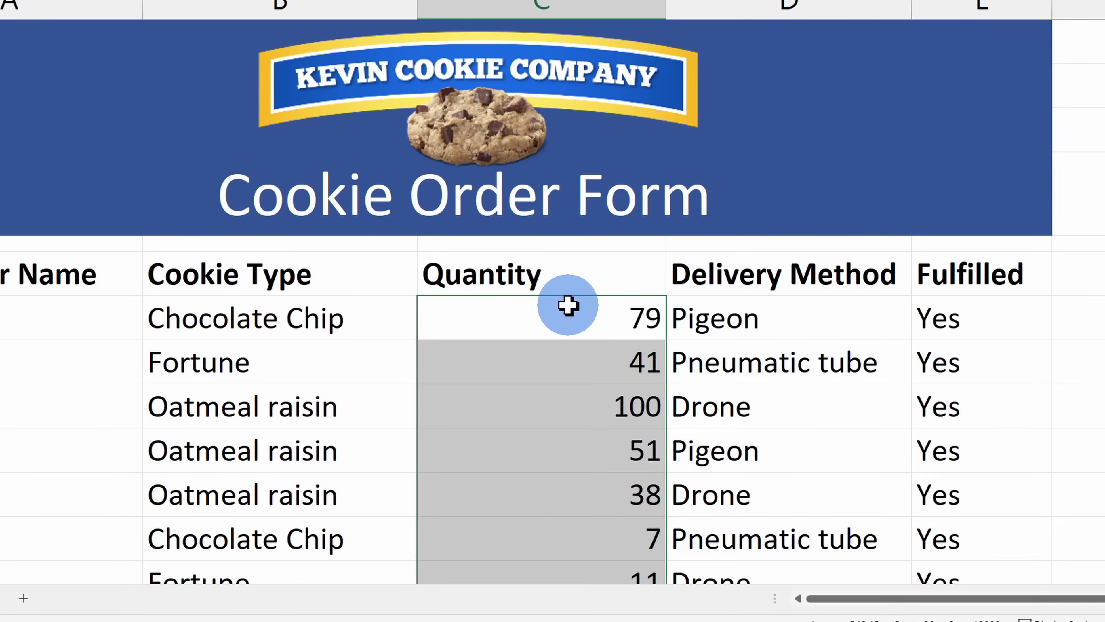
- Test the validation rule by trying to enter -1 in quantity cell C7, and cancel the entry
left_click(442, 457)
type("-1")
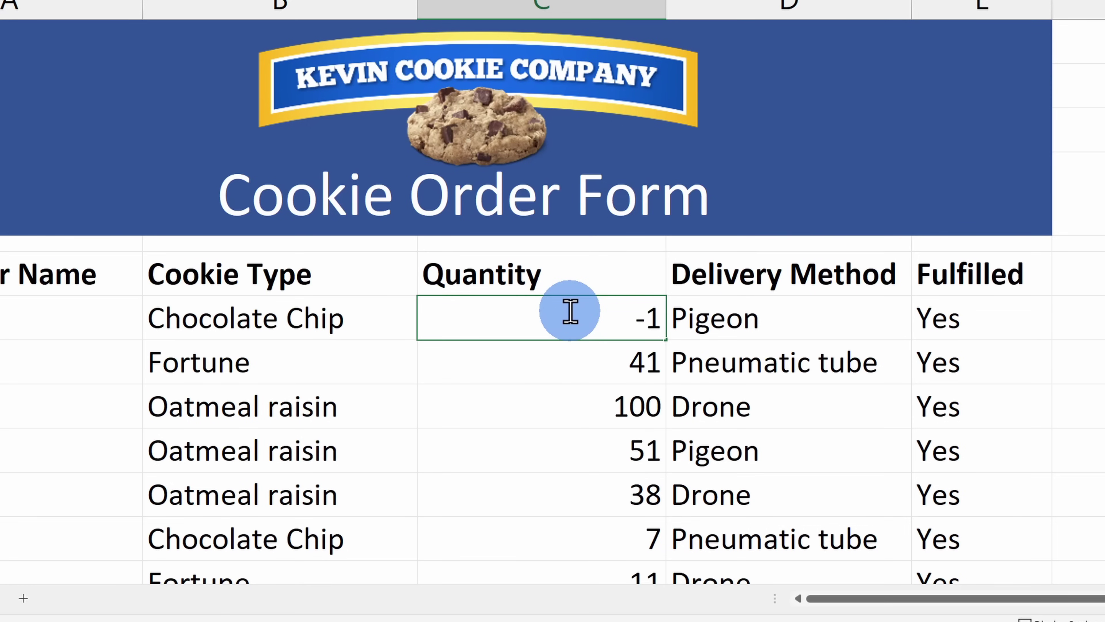
key("Return")
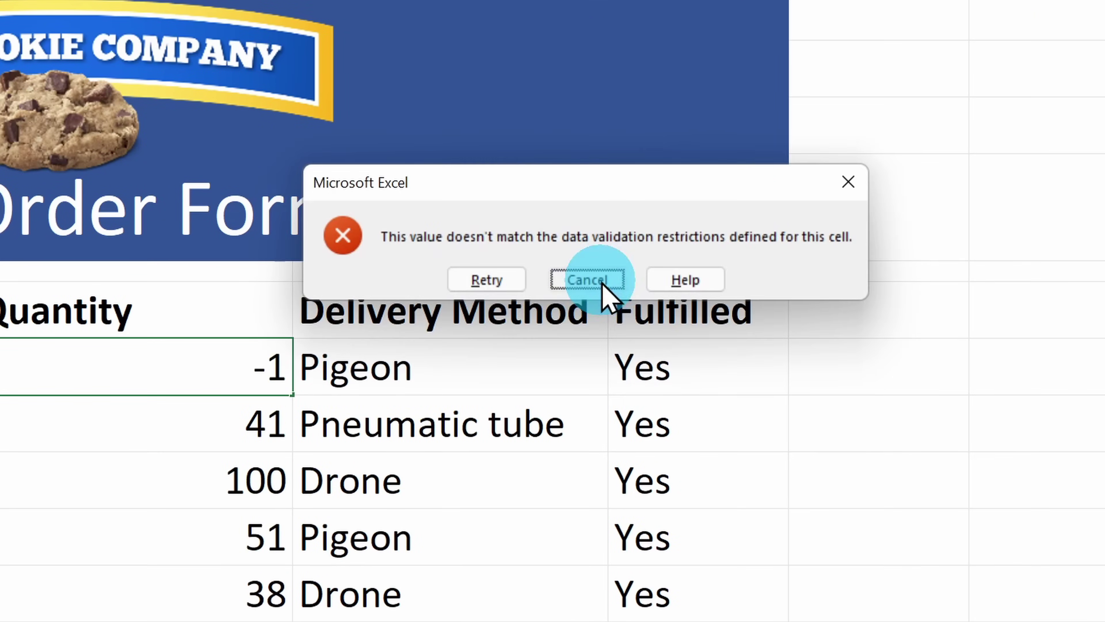
left_click(895, 250)
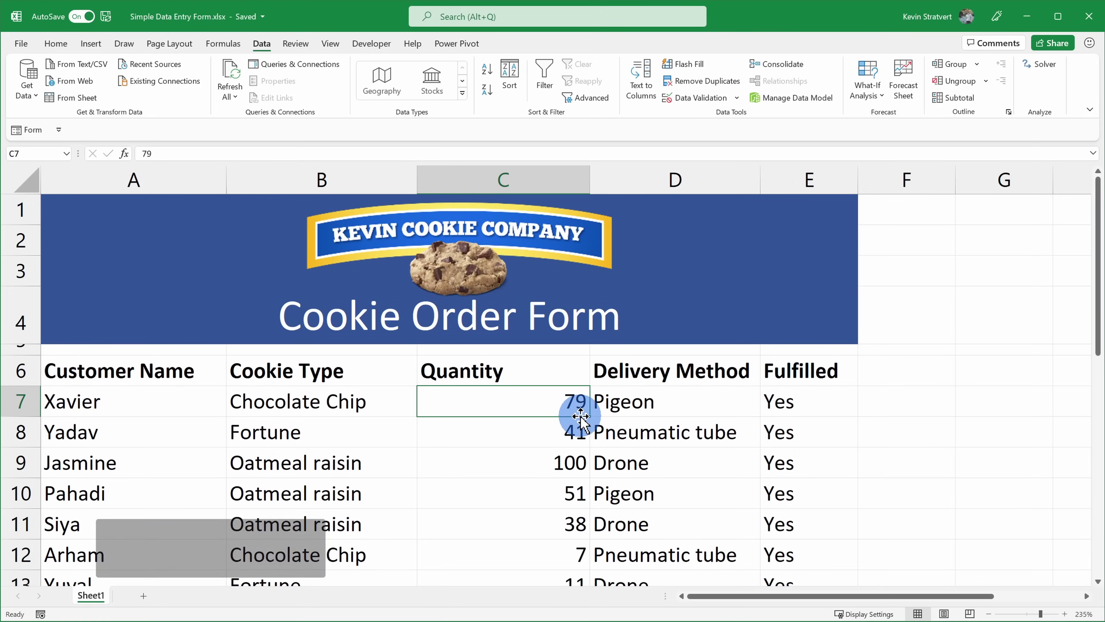
- Reopen the data entry form and try to set the first order's quantity to -1, cancelling the validation alert
key("alt+d+o")
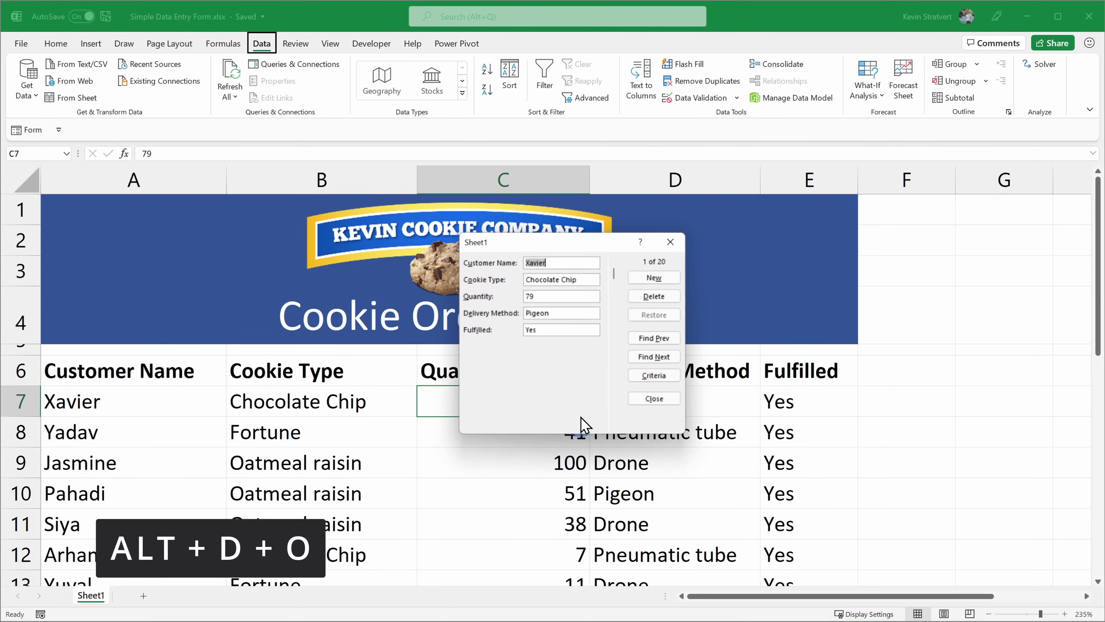
left_click(563, 297)
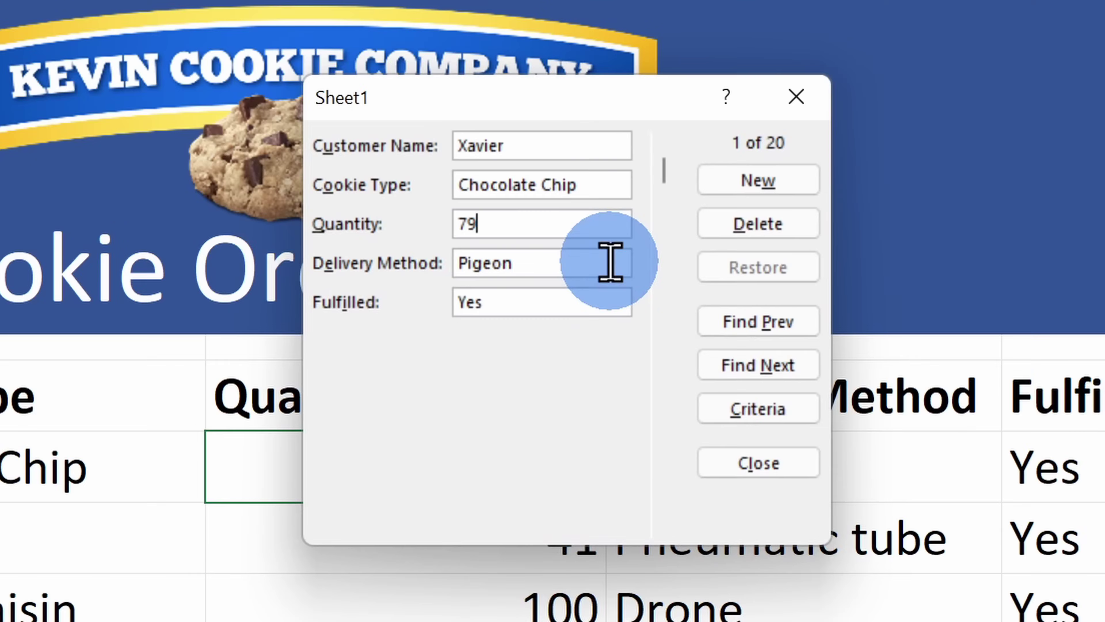
key("BackSpace")
key("BackSpace")
type("-1")
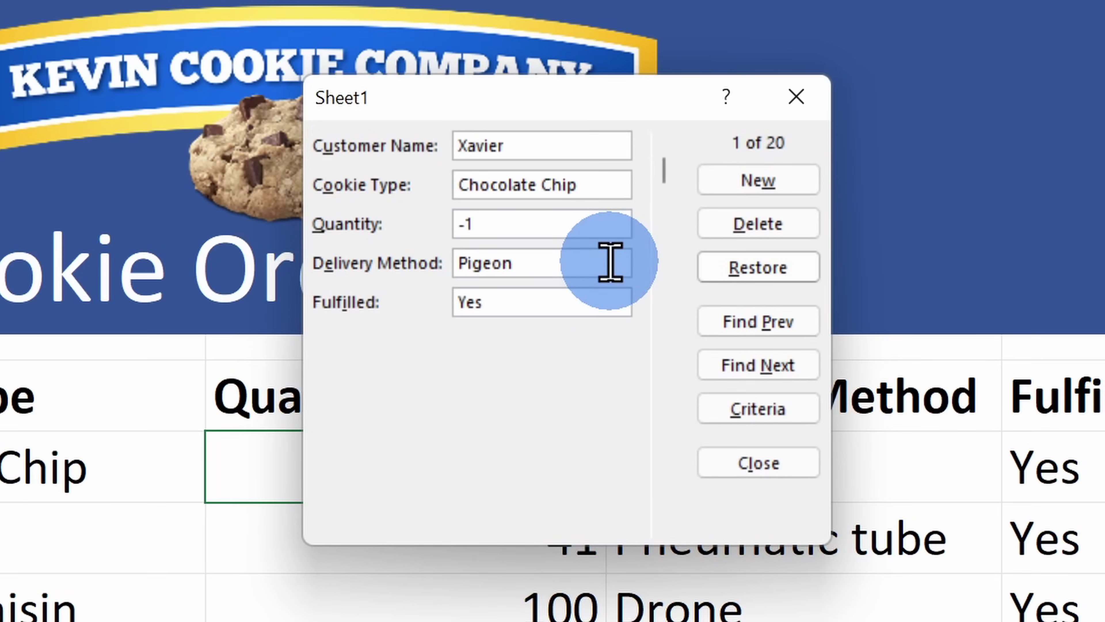
key("Return")
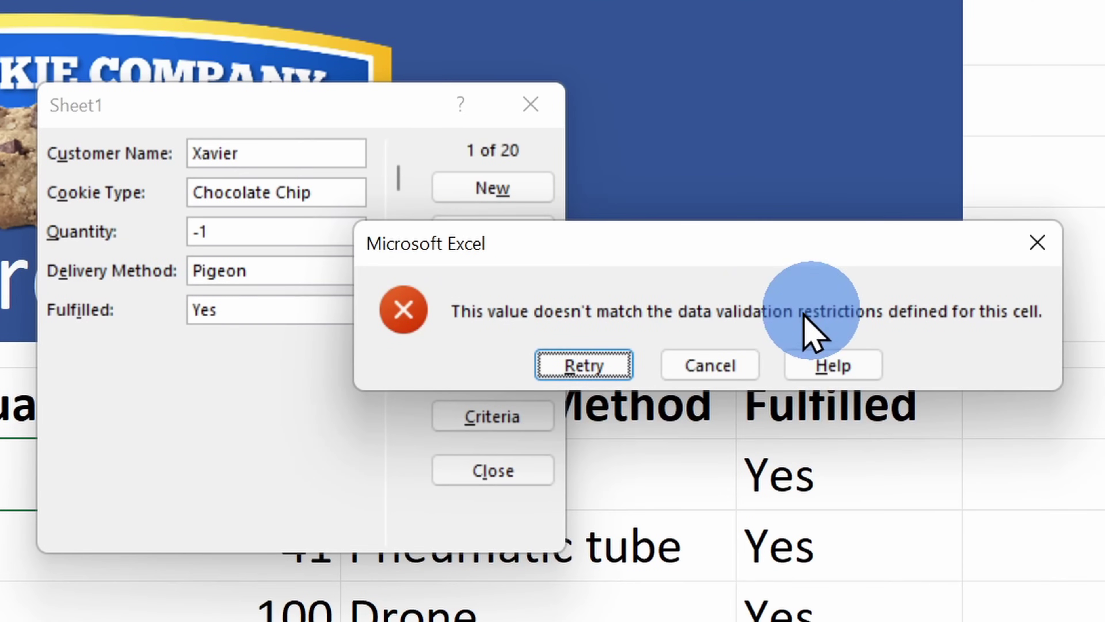
left_click(724, 364)
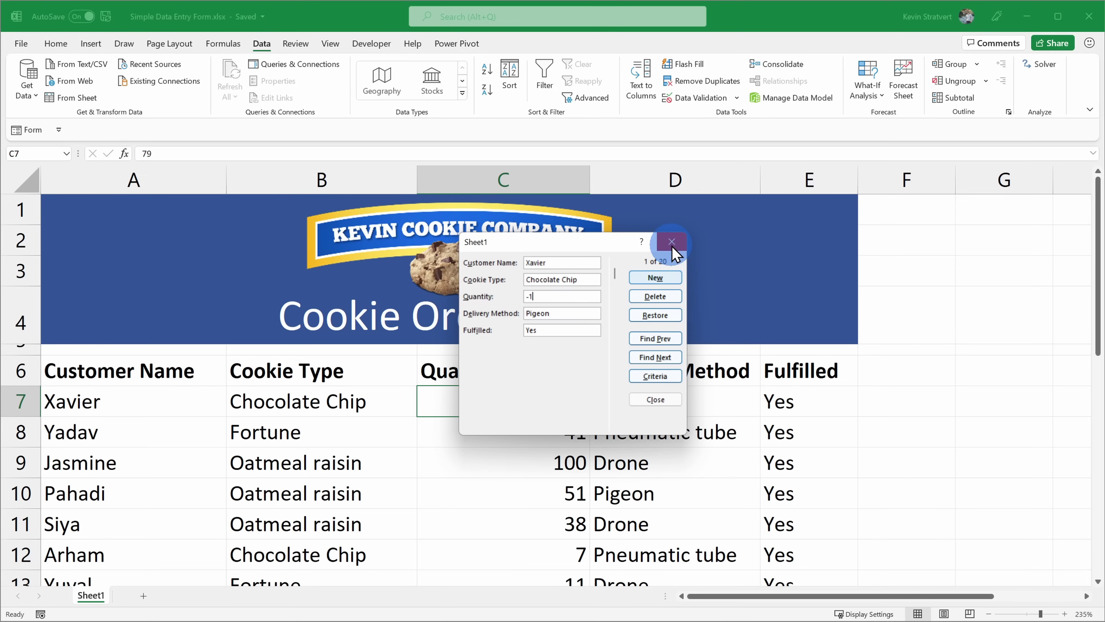
- Close the data entry form and confirm the ribbon customization with the Developer tab enabled
left_click(672, 242)
left_click(454, 373)
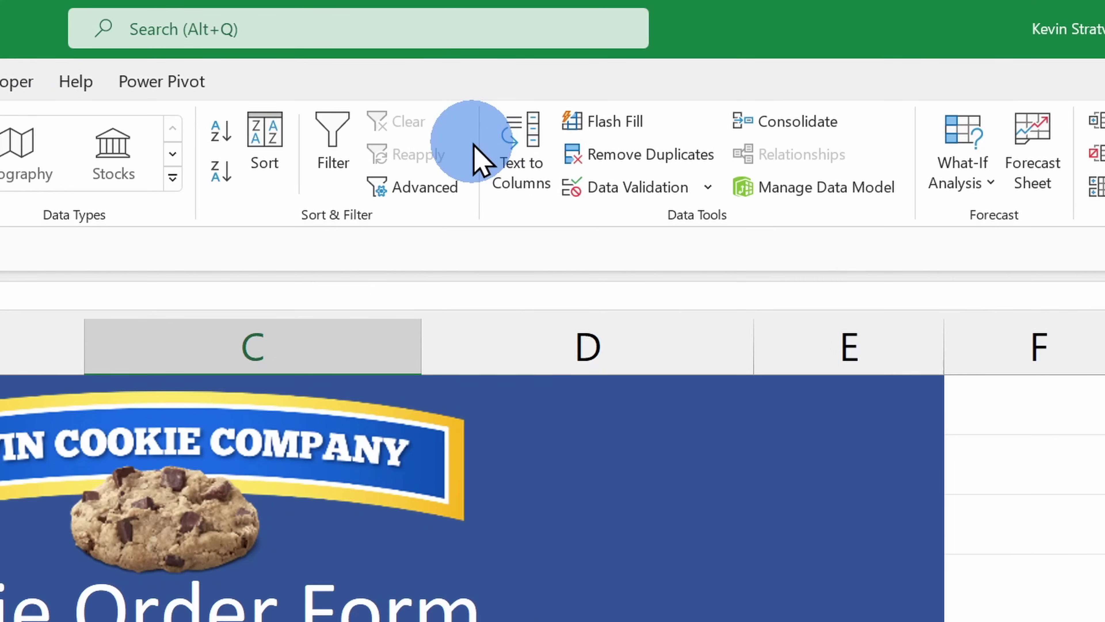
right_click(826, 148)
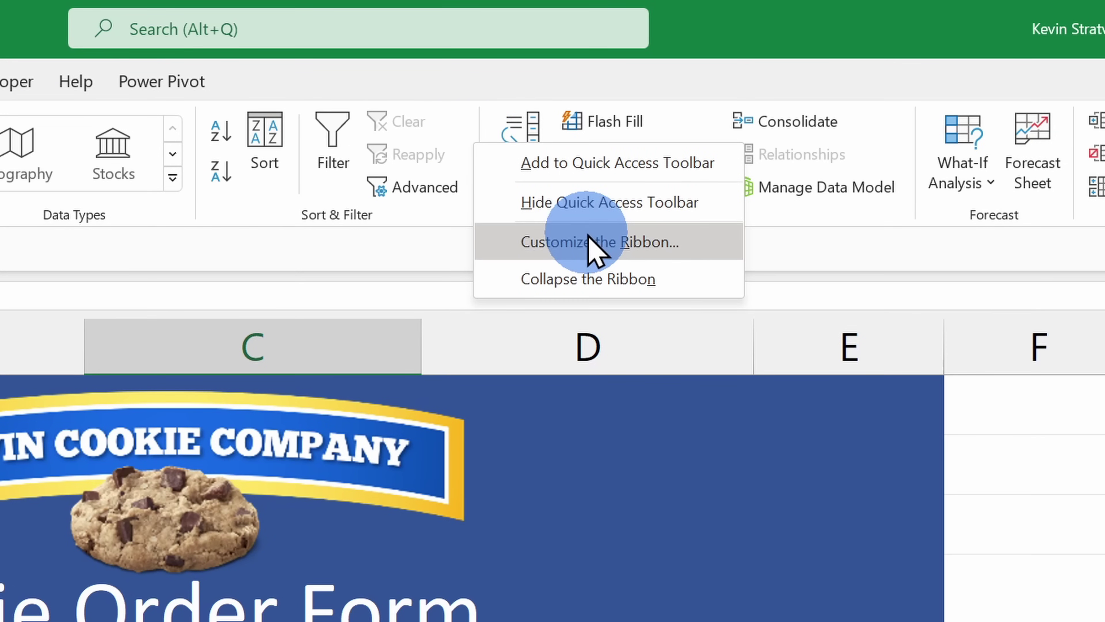
left_click(592, 244)
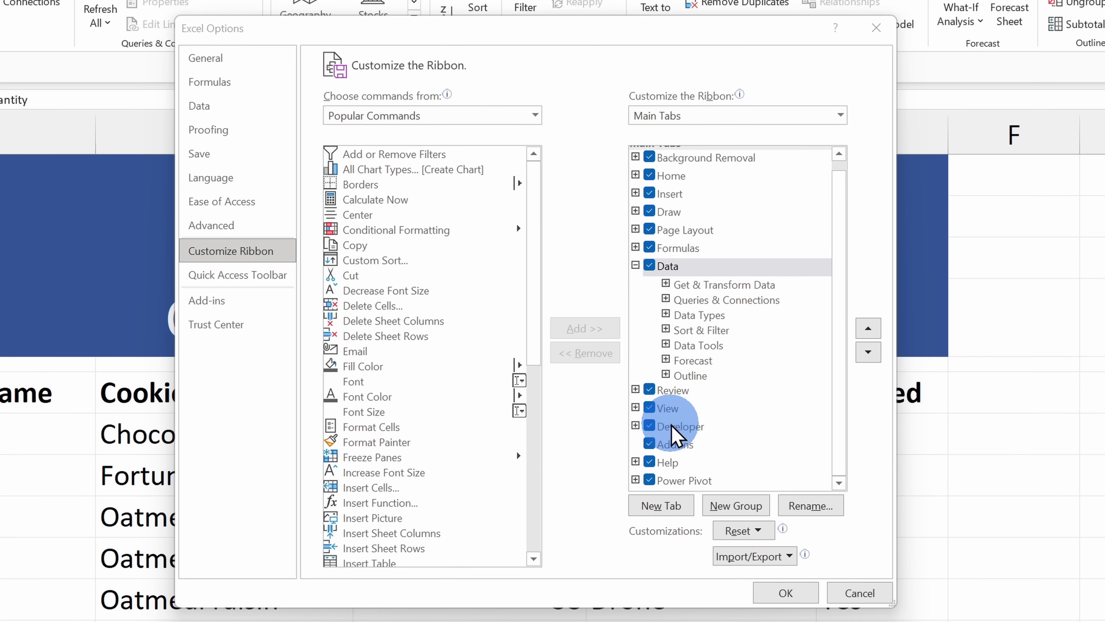
left_click(788, 593)
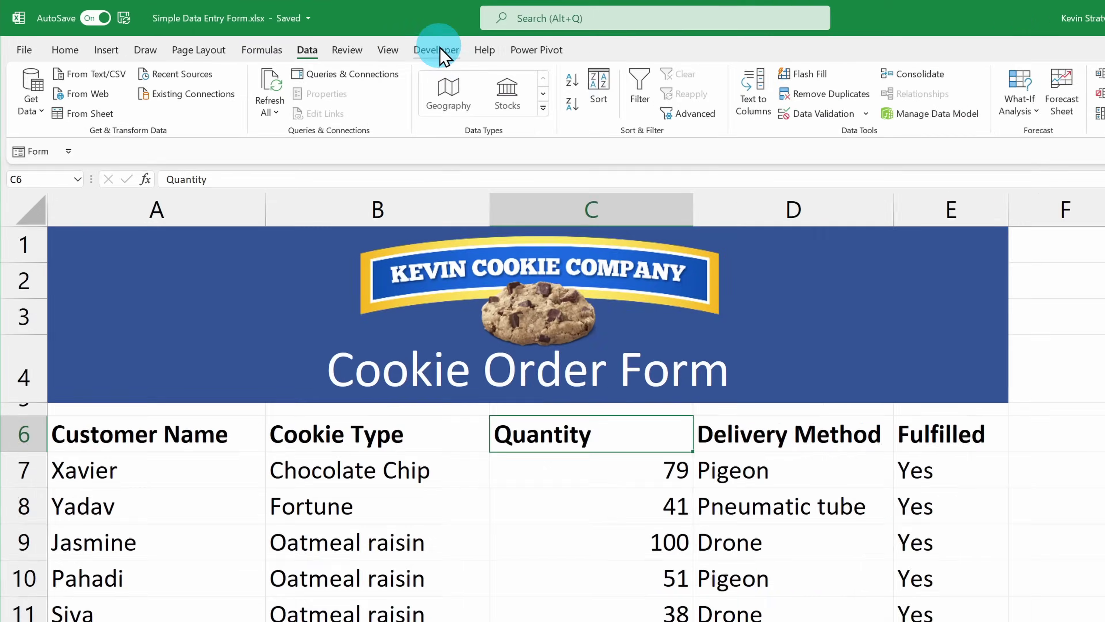
- Start recording a macro named LaunchForm, stored in this workbook
left_click(374, 43)
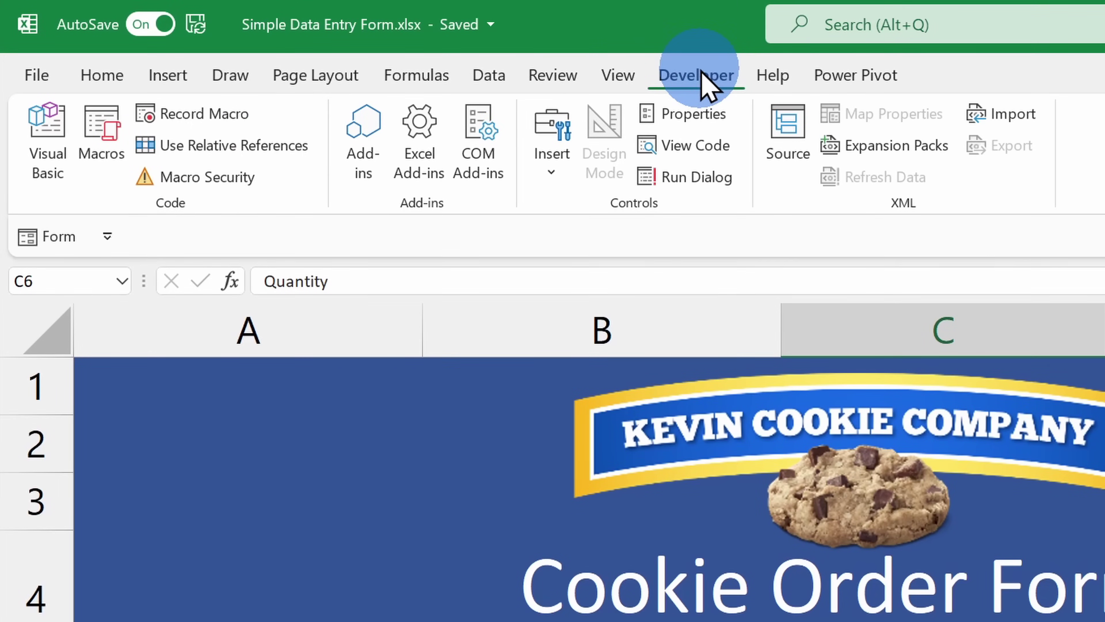
left_click(212, 118)
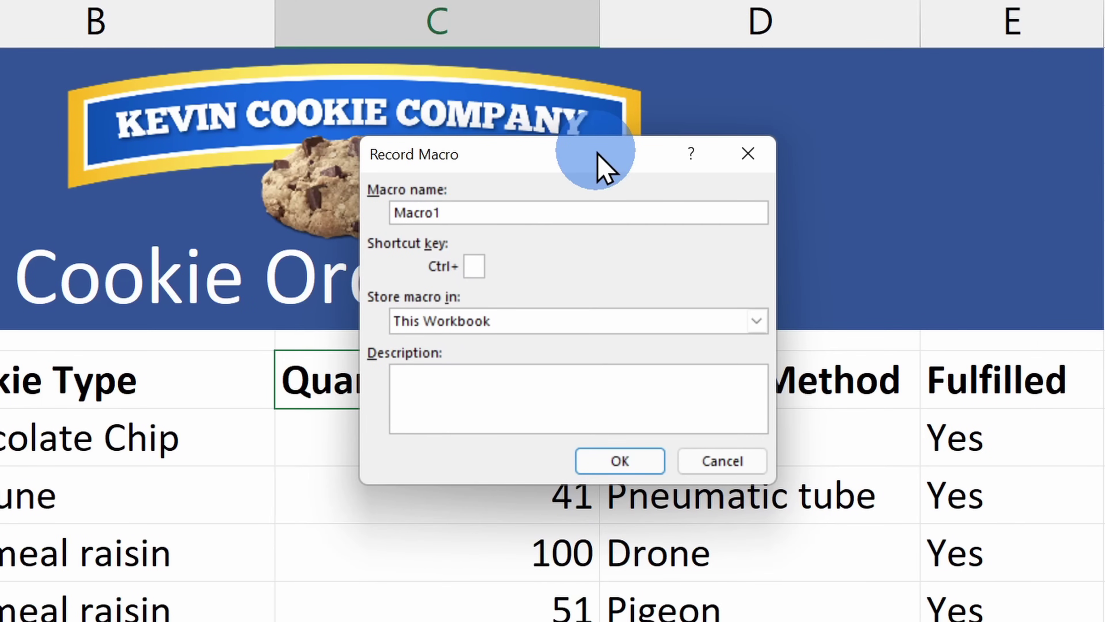
left_click(486, 217)
key("BackSpace")
key("BackSpace")
key("BackSpace")
key("BackSpace")
key("BackSpace")
key("BackSpace")
type("LaunchForm")
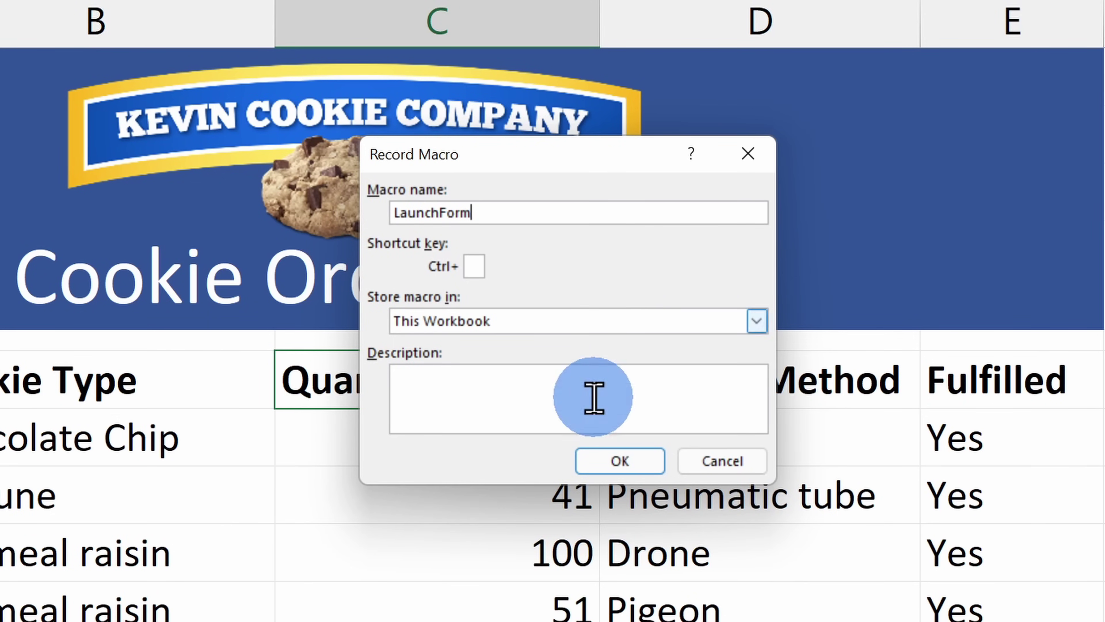
left_click(620, 461)
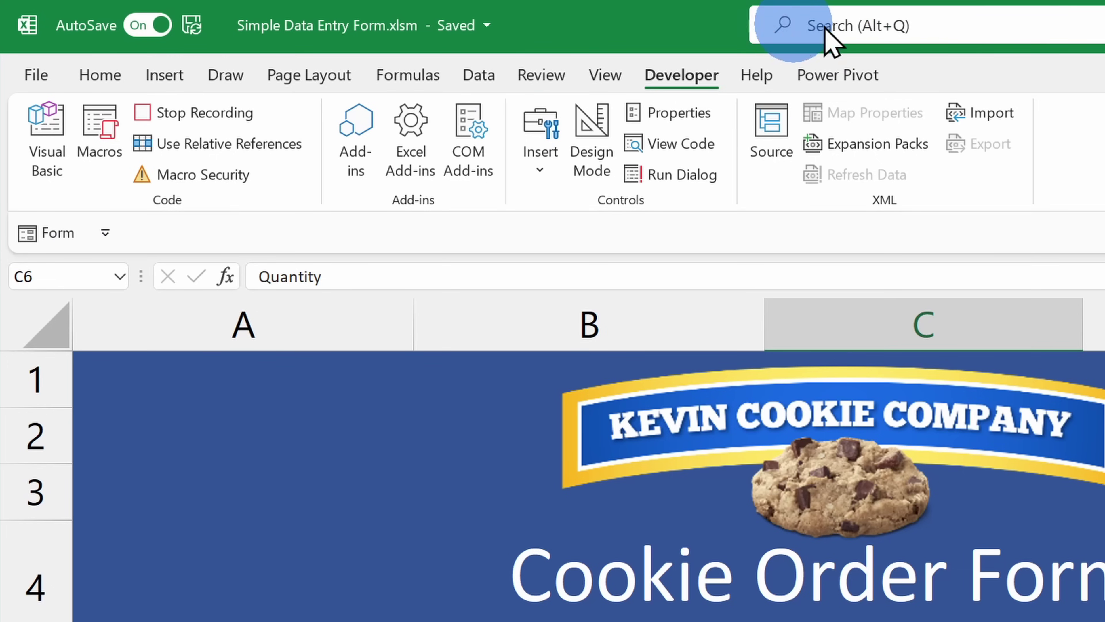
- Record opening and closing the data entry form in the macro, and end the recording
left_click(53, 235)
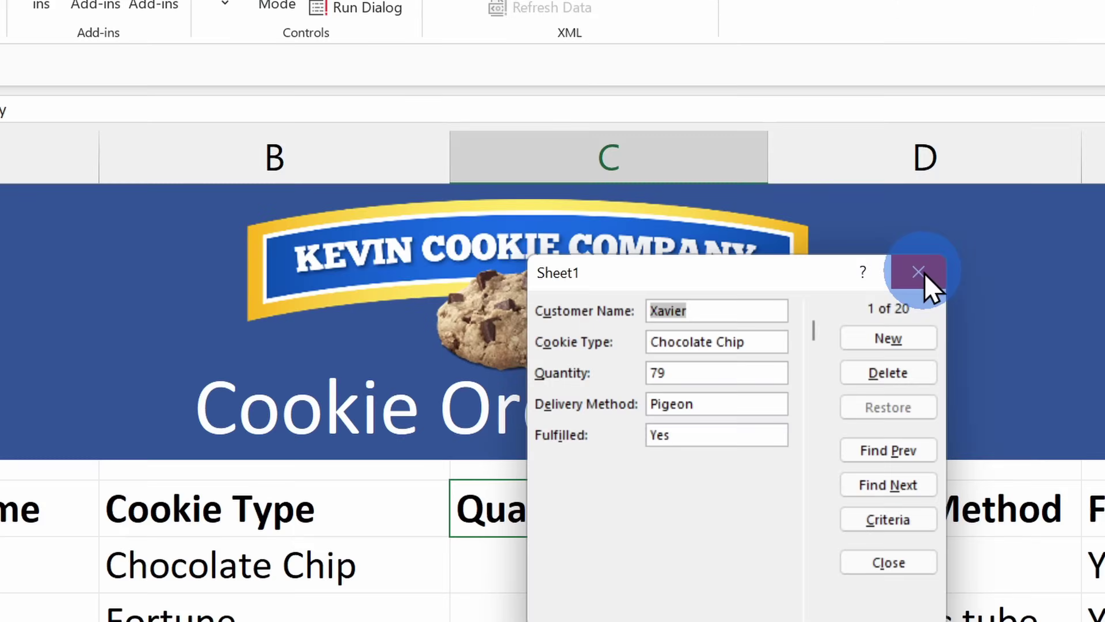
left_click(918, 272)
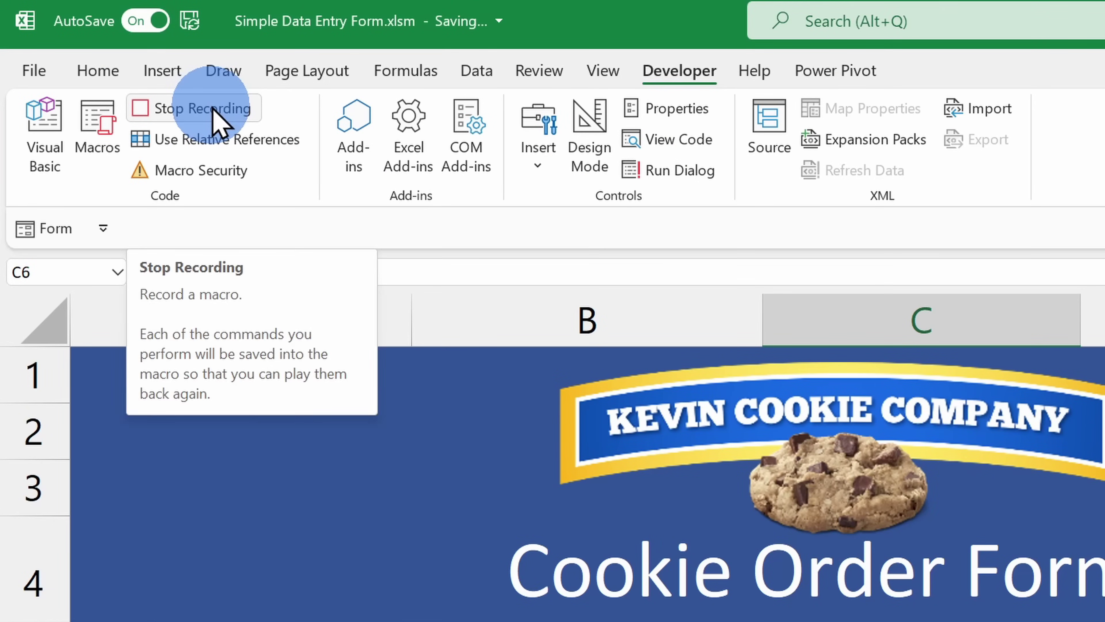
left_click(214, 108)
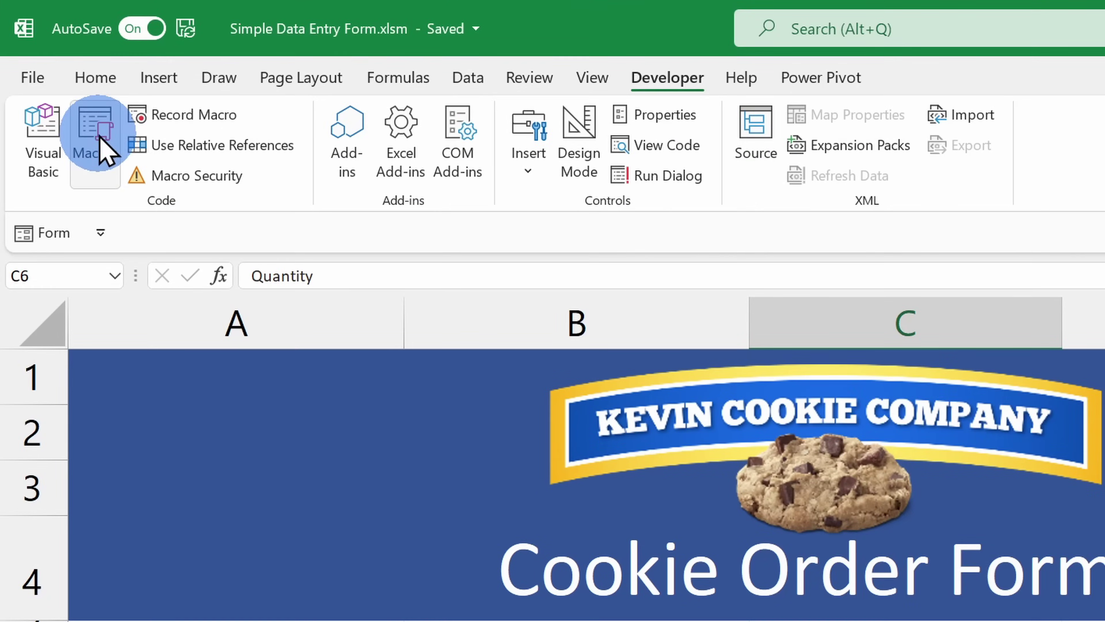
- Edit the LaunchForm macro, adding the line Range("A6").CurrentRegion.Name = "database" above ActiveSheet.ShowDataForm
left_click(65, 97)
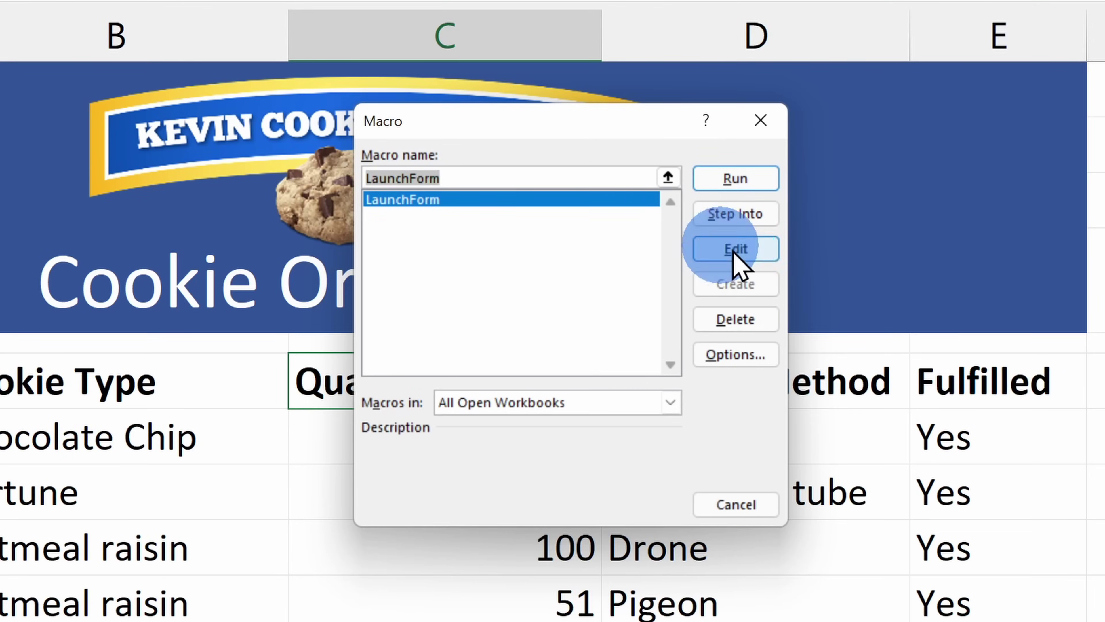
left_click(718, 249)
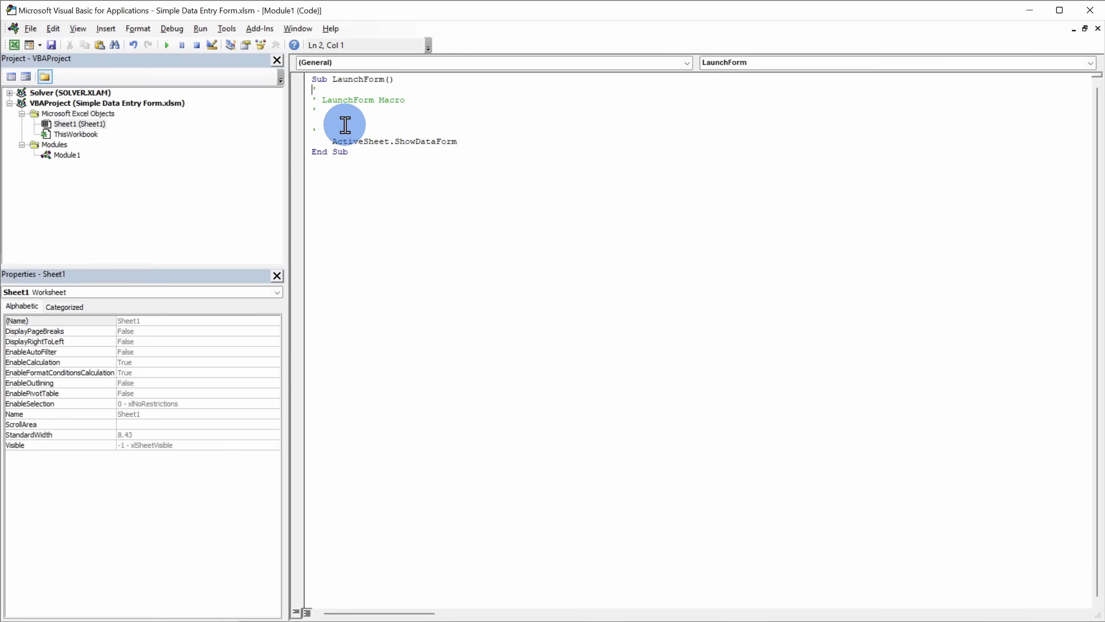
left_click(353, 131)
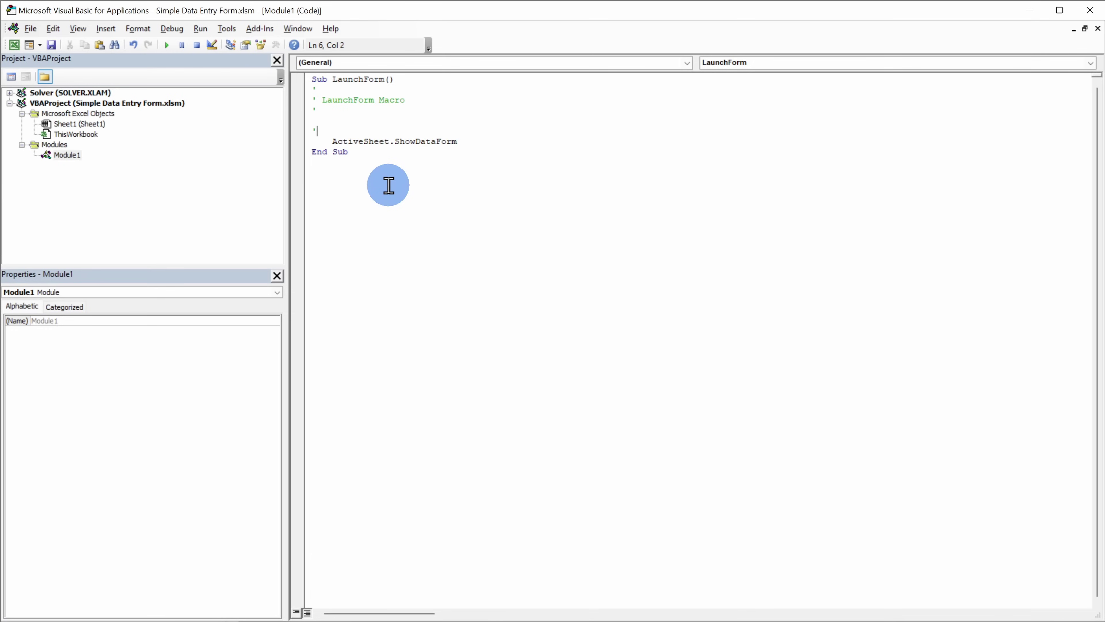
key("BackSpace")
type("Range(\"A6\").CurrentRegion.Name = \"database\"")
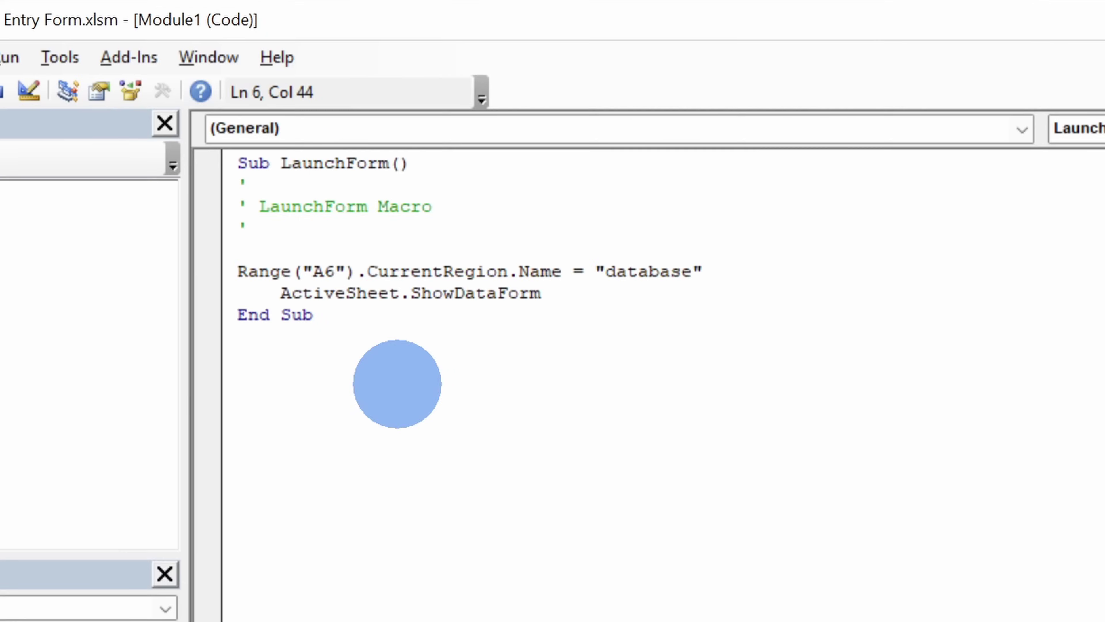
left_click_drag(302, 273, 348, 273)
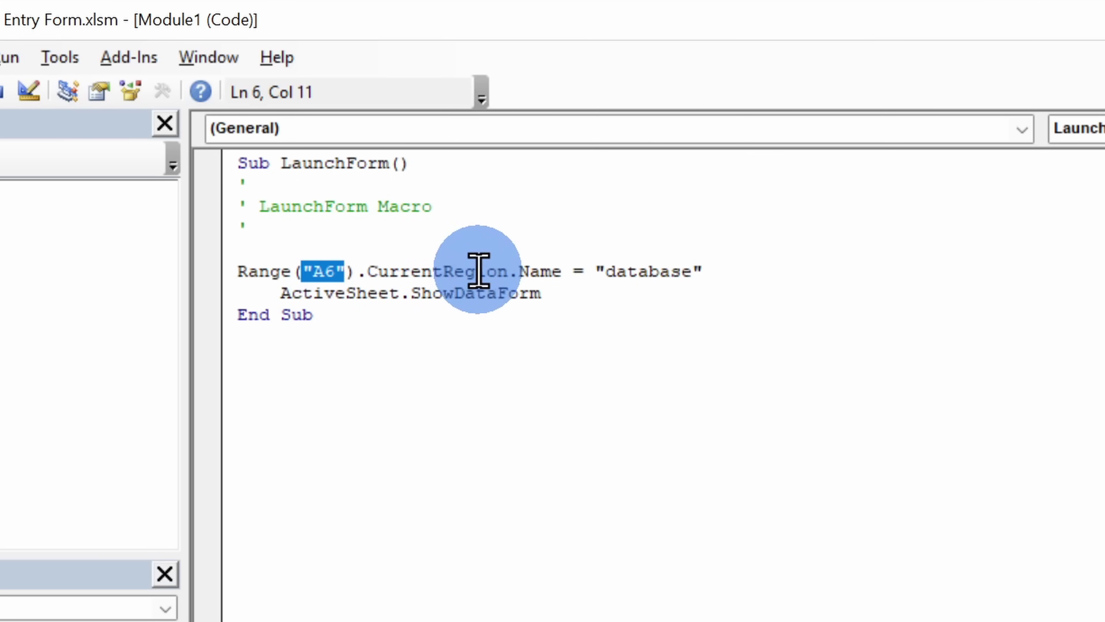
left_click(733, 271)
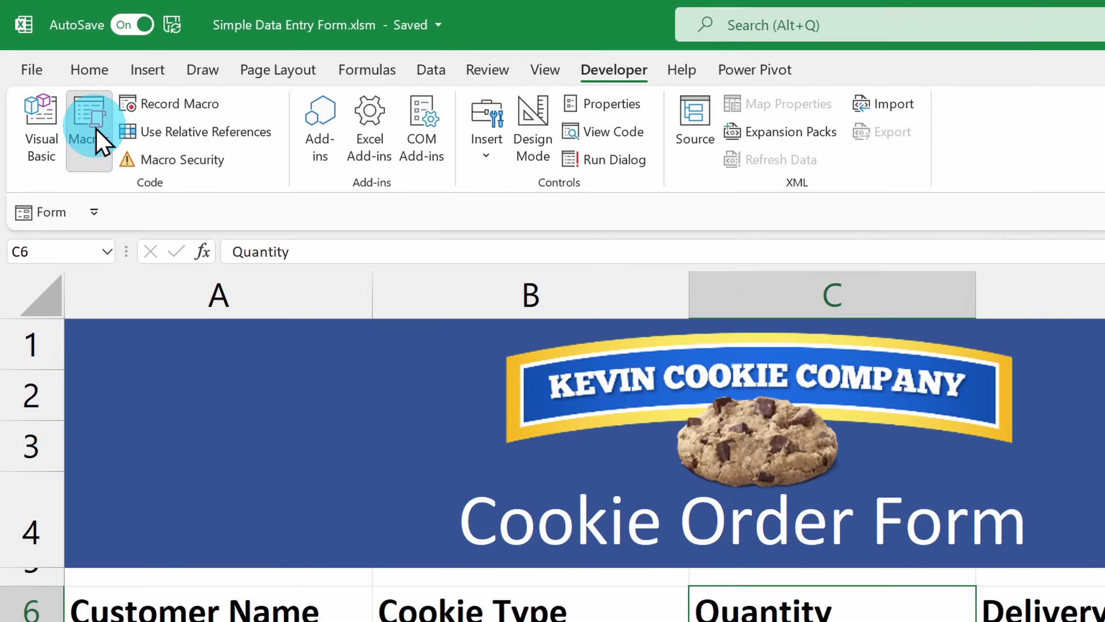
- Run the LaunchForm macro to test it, and close the data entry form
left_click(57, 81)
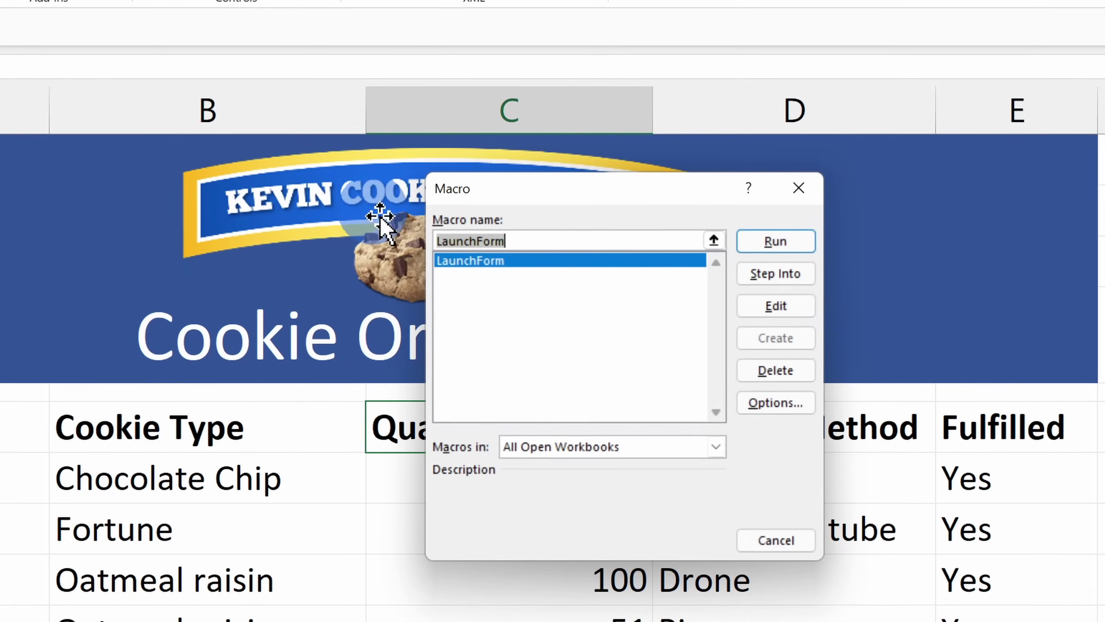
left_click(788, 445)
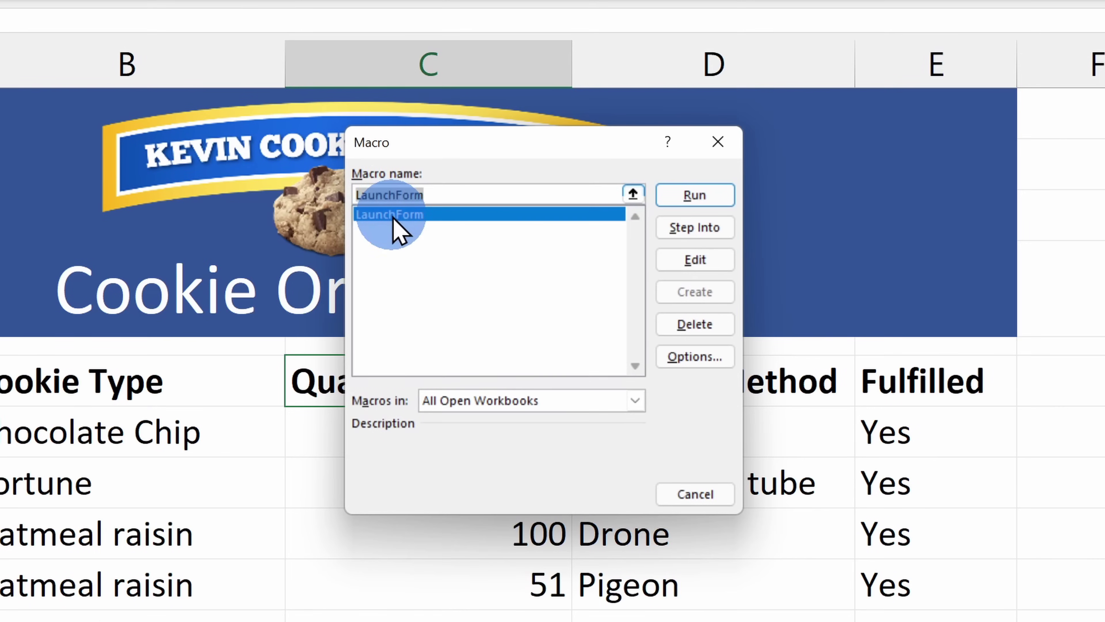
left_click(696, 195)
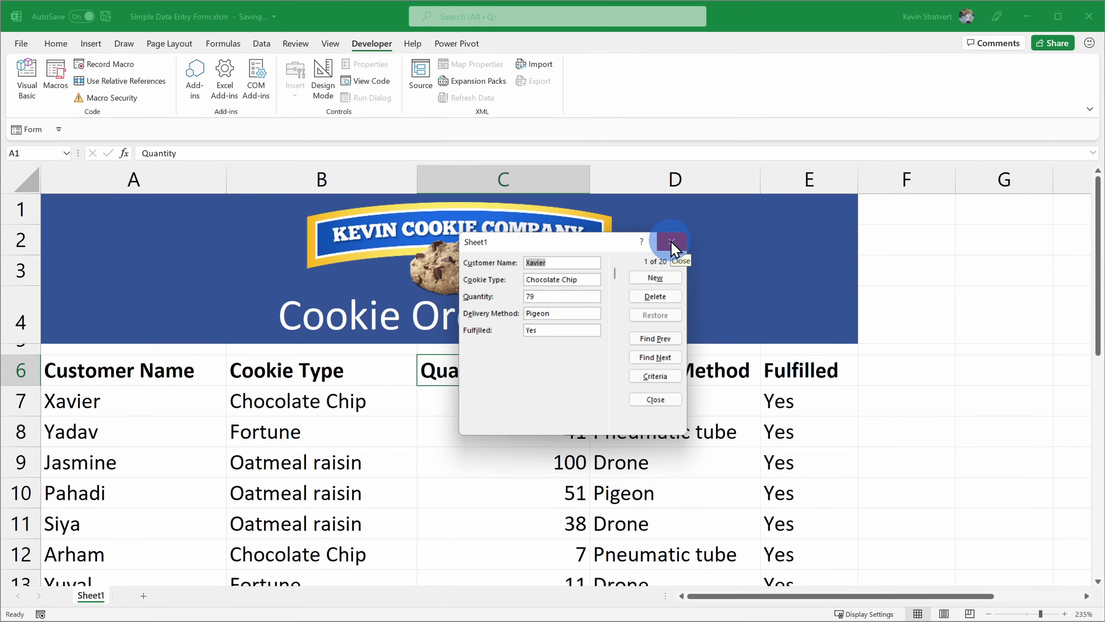
left_click(672, 243)
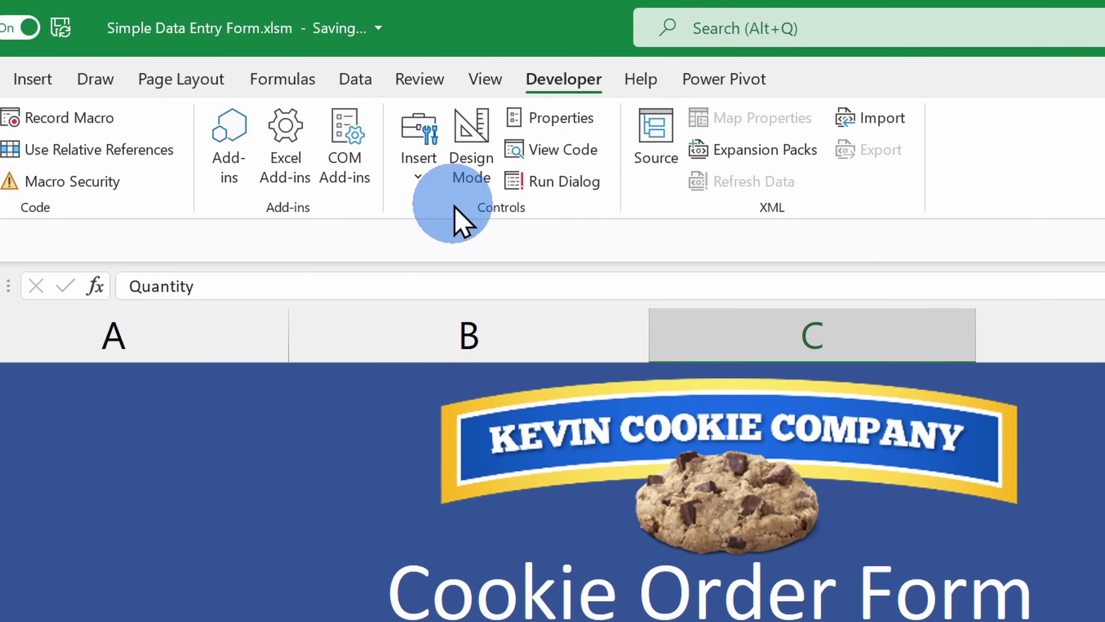
- Draw a form control button in the blue banner beside the company logo and assign the LaunchForm macro to it
left_click(419, 163)
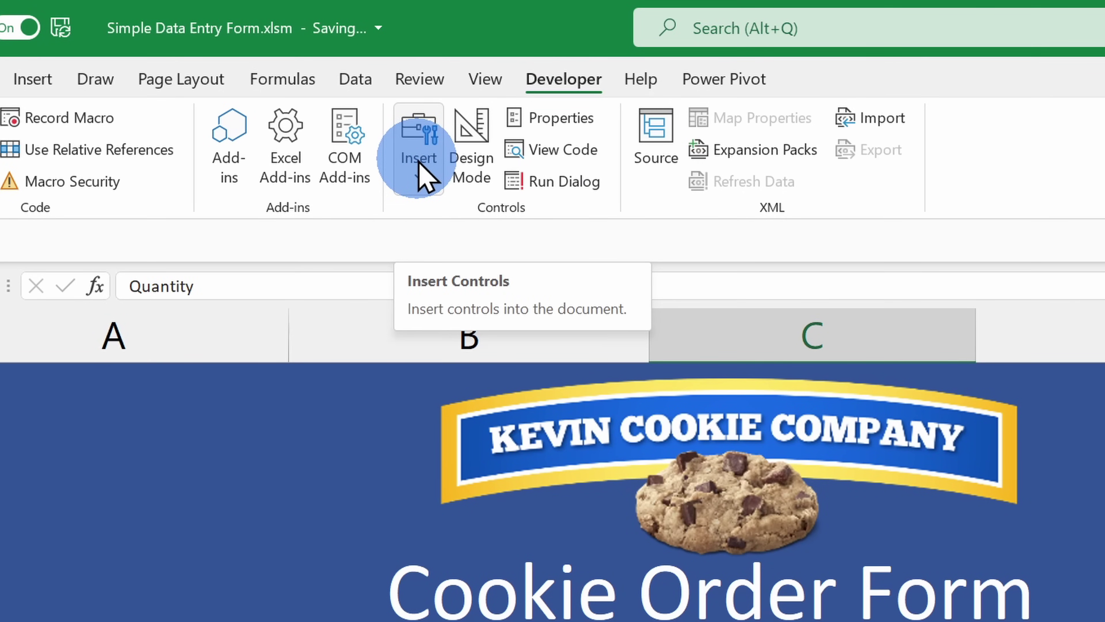
left_click(419, 163)
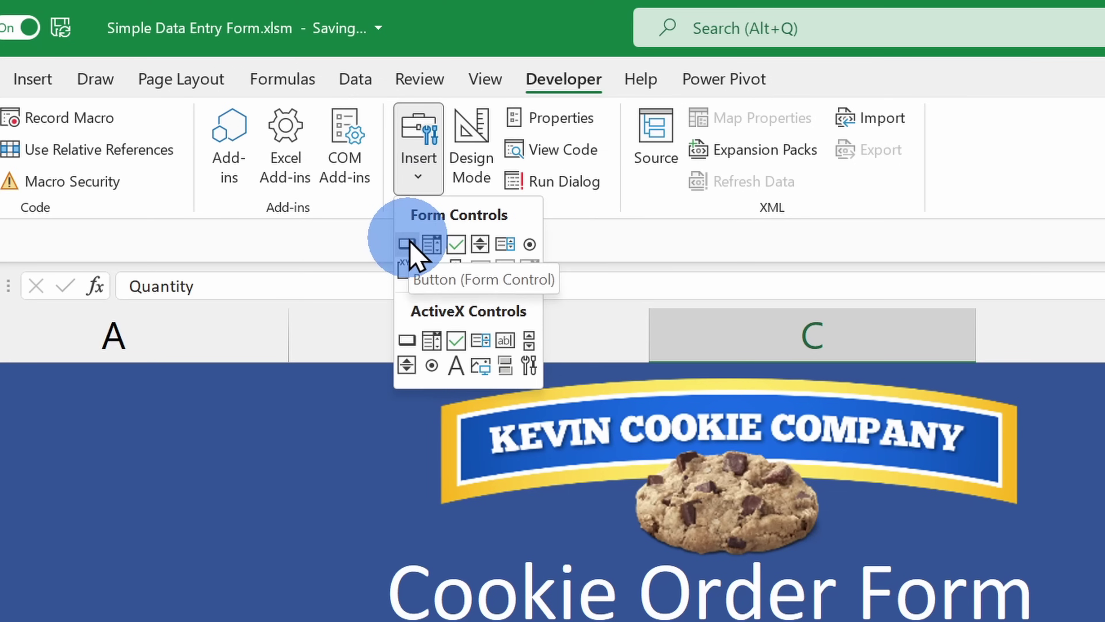
left_click(409, 252)
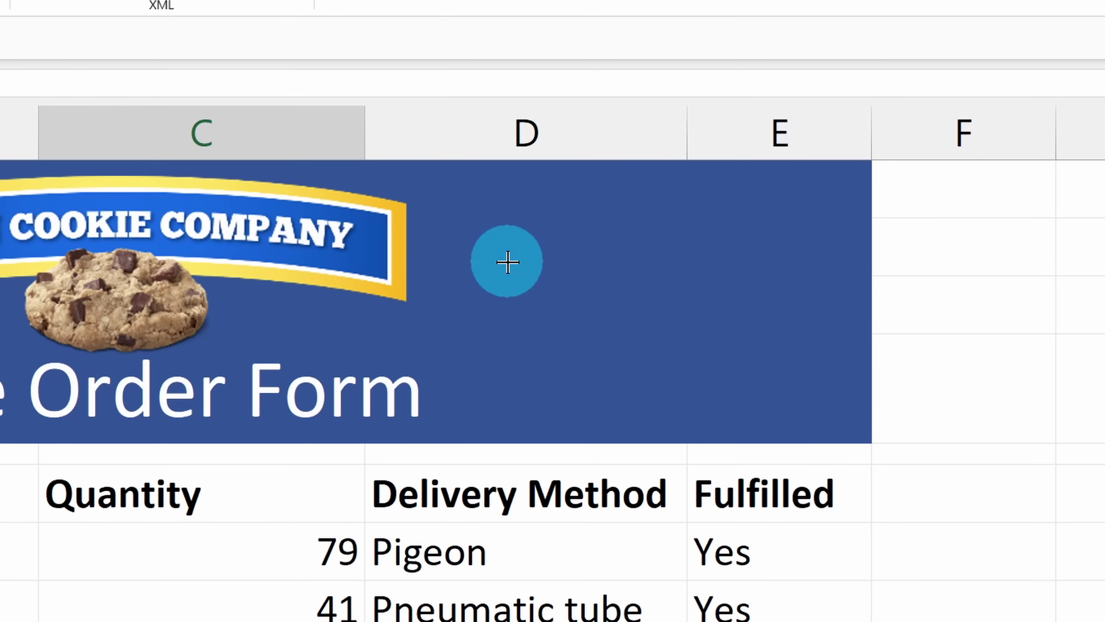
left_click_drag(1104, 465, 1104, 504)
left_click_drag(658, 301, 760, 331)
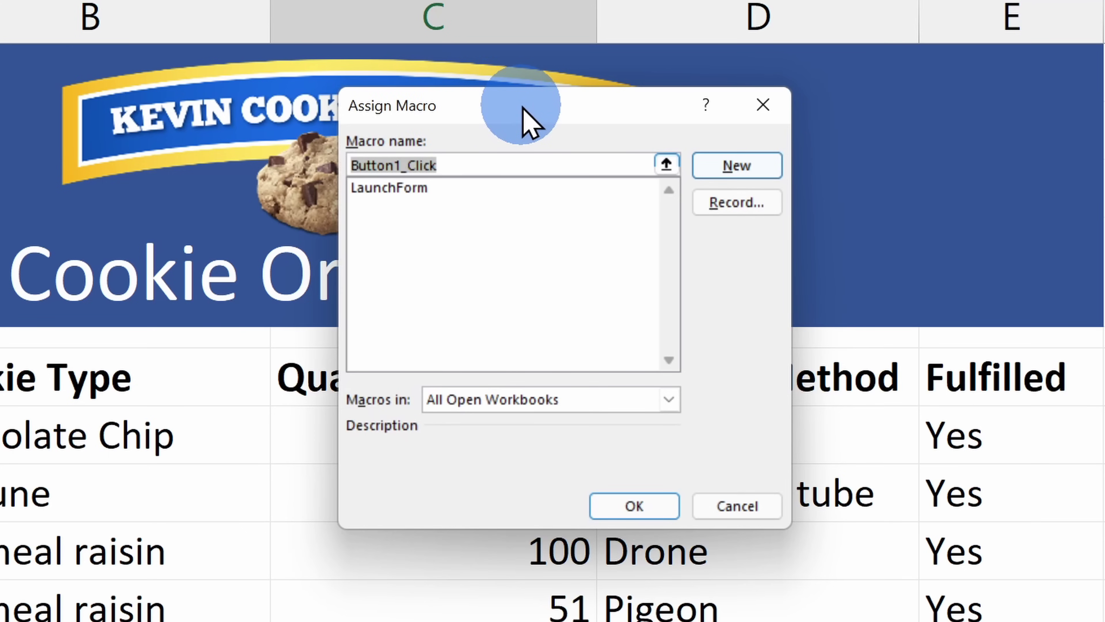
left_click(390, 188)
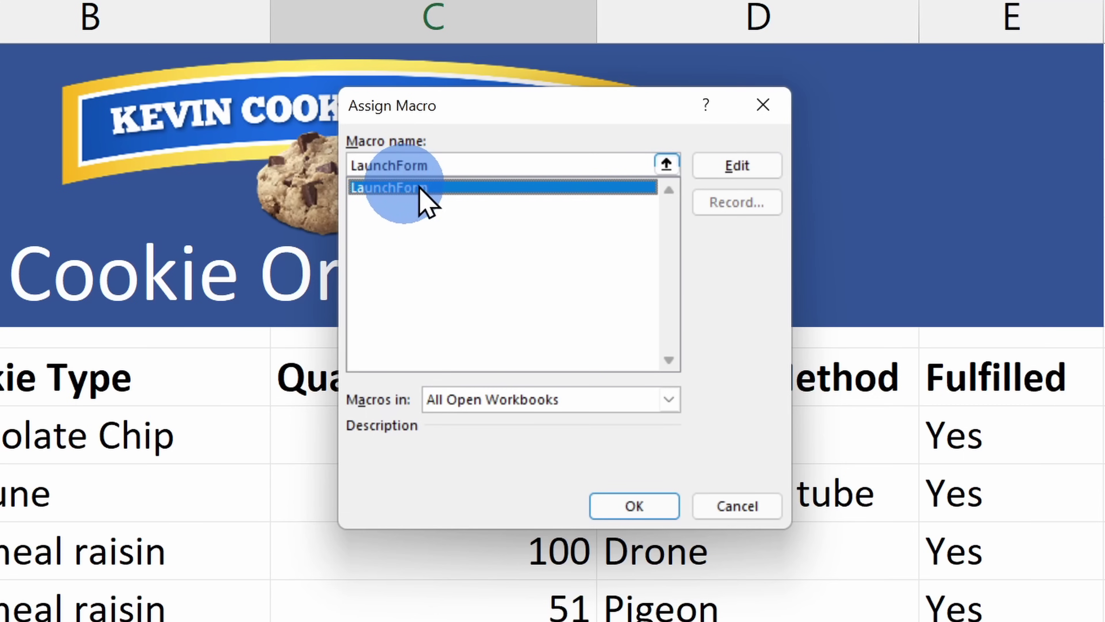
left_click(649, 510)
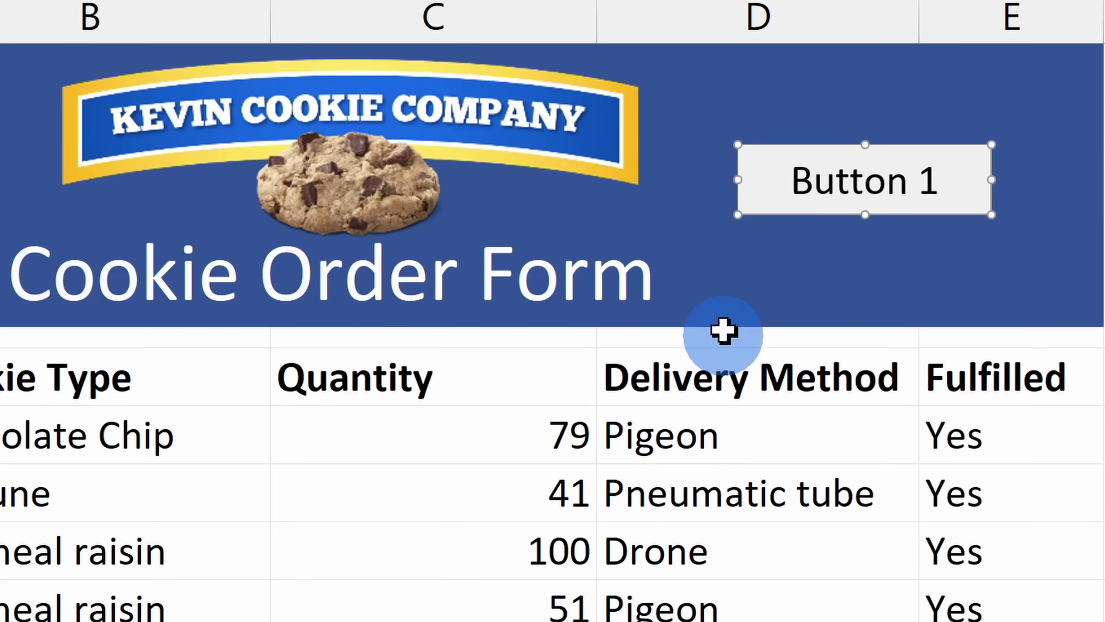
- Label the banner button New Order and test it by opening the data entry form with it
left_click(822, 185)
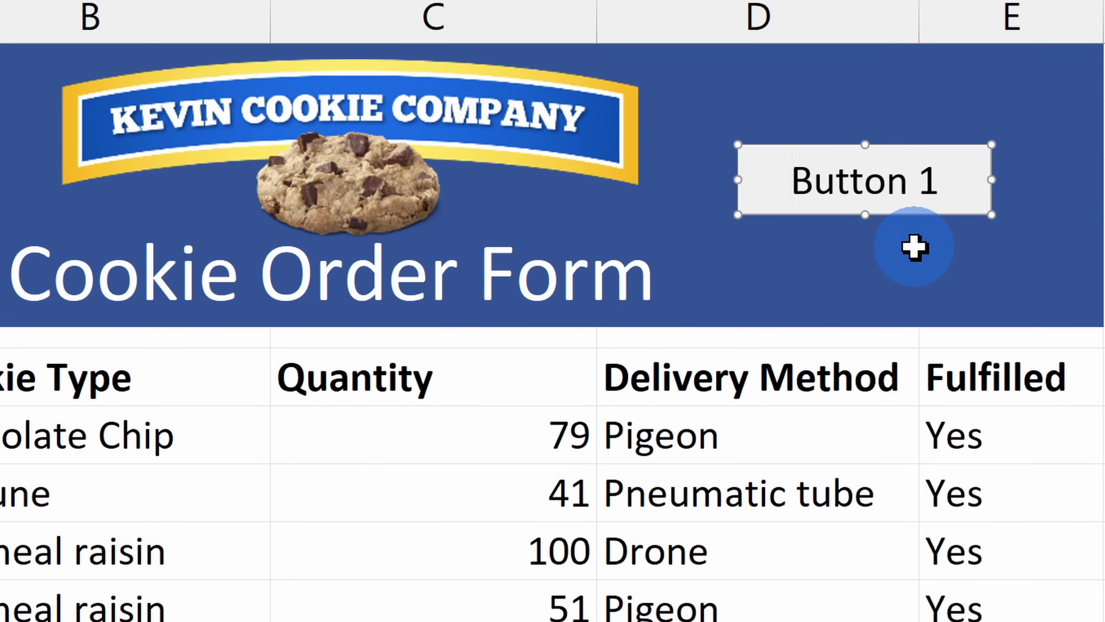
type("New Order")
key("Delete")
key("Delete")
key("Delete")
key("Delete")
key("Delete")
key("Delete")
key("Delete")
key("Delete")
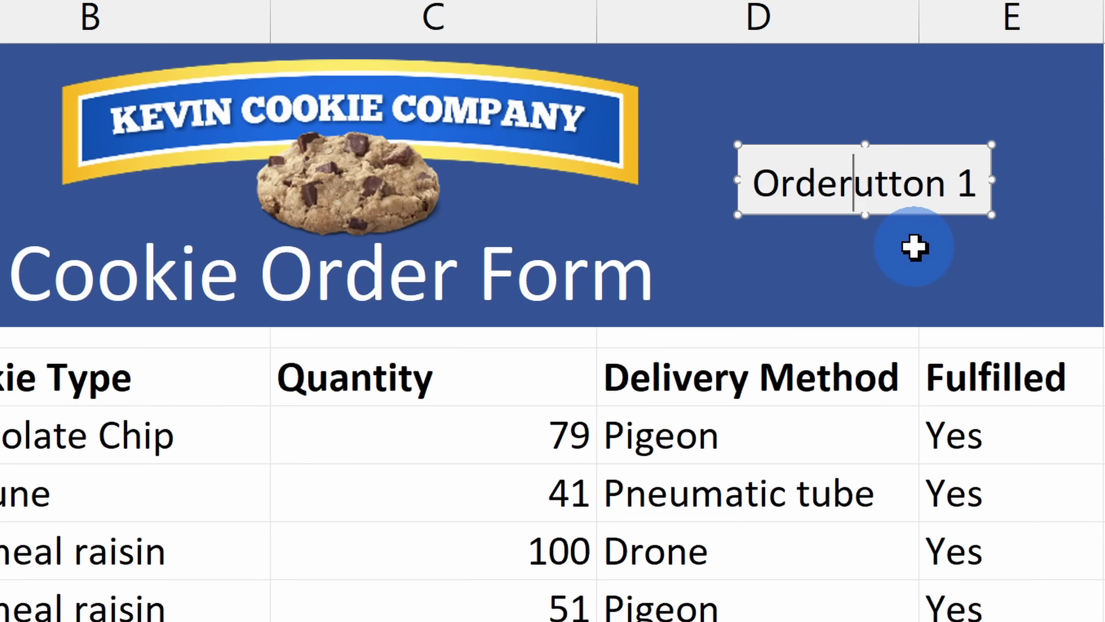
left_click(915, 247)
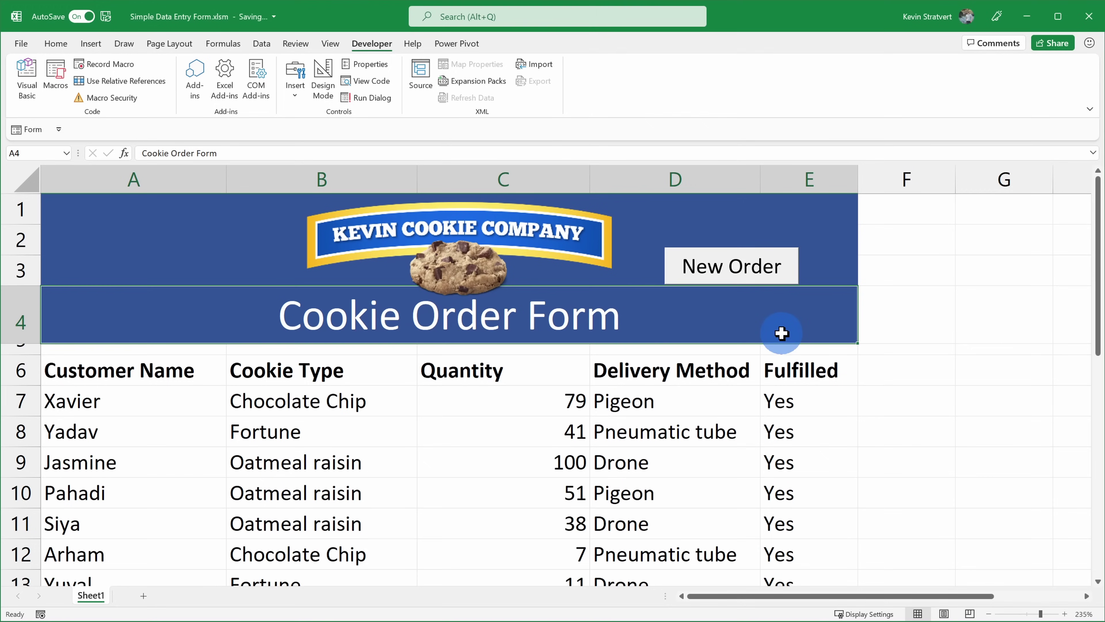
left_click(760, 280)
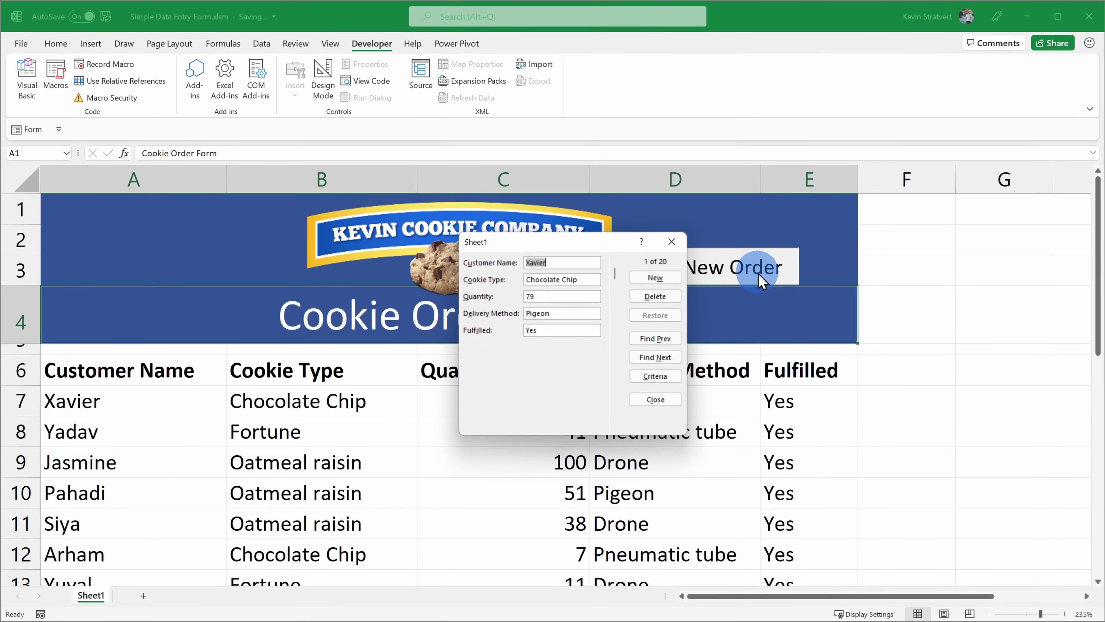